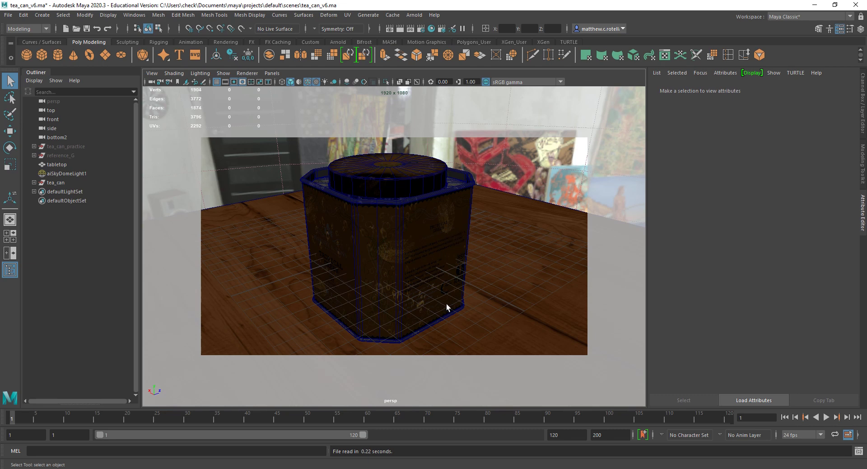
- Open the Hypershade material editor with an empty shading graph
click(430, 29)
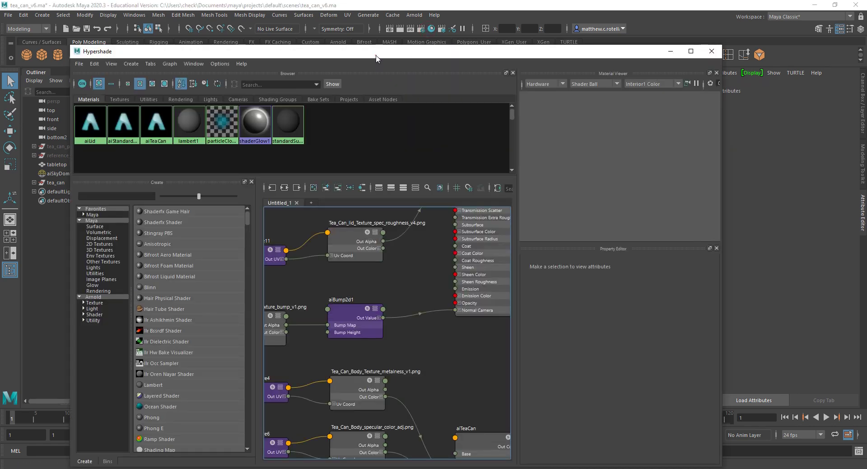
scroll(415, 251, down, 5)
scroll(451, 272, up, 2)
scroll(472, 391, up, 3)
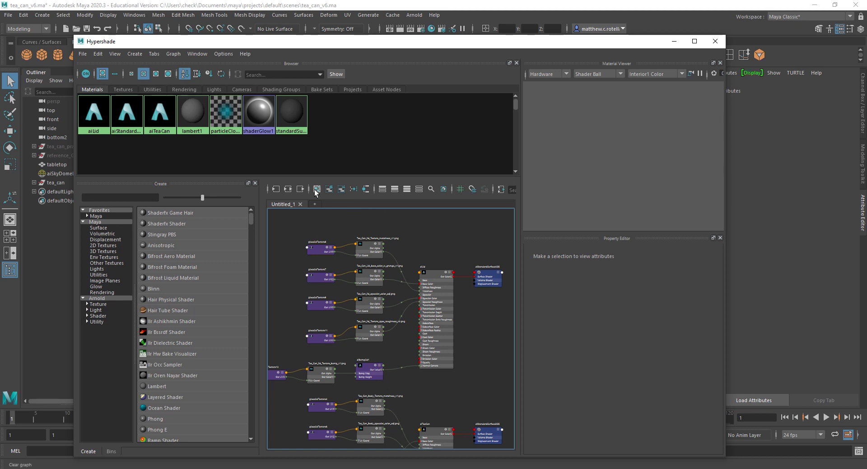
- Create an Arnold aiStandardSurface material and rename it aiTeaCan2
click(104, 315)
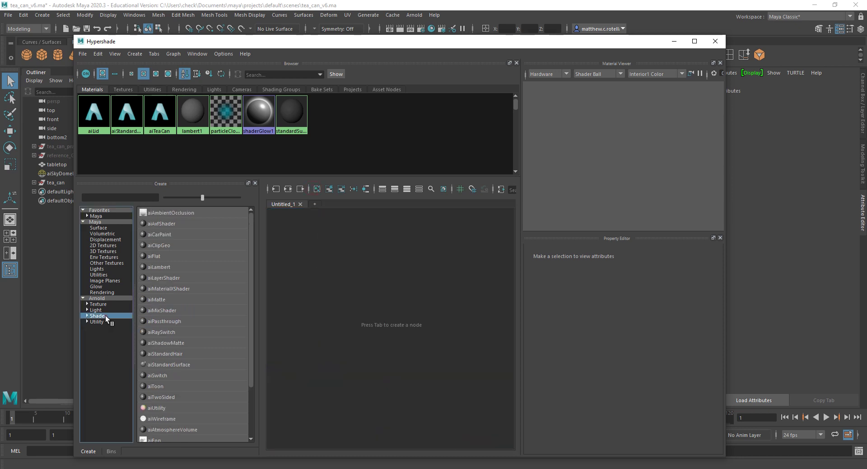
click(174, 365)
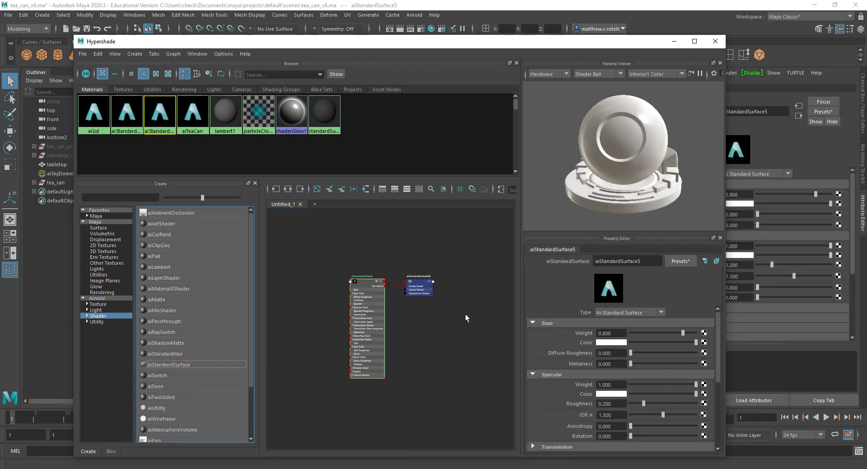
click(602, 263)
drag(642, 261, 600, 266)
text(B)
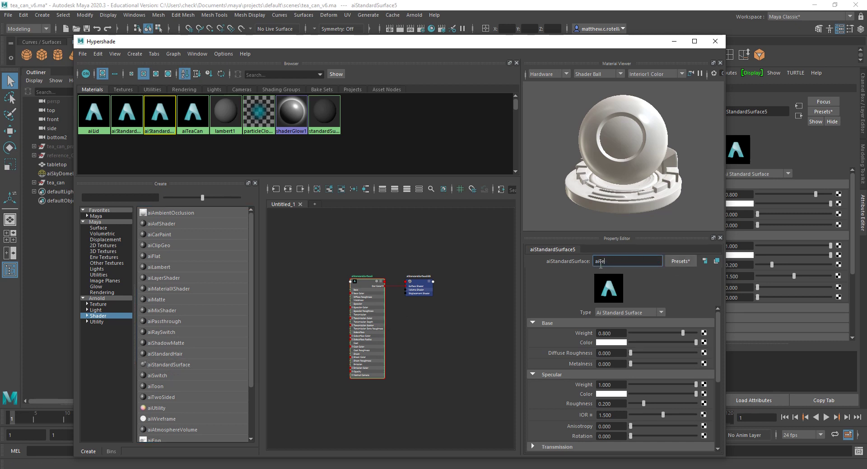
text(Can2)
key(Return)
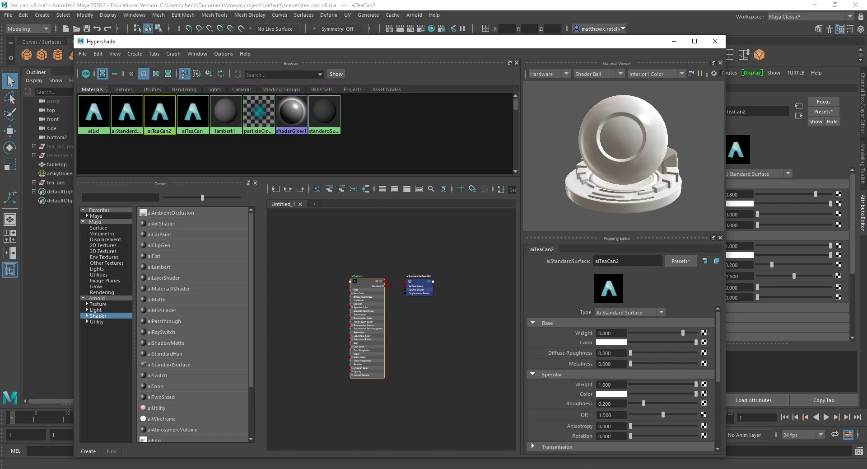
click(605, 434)
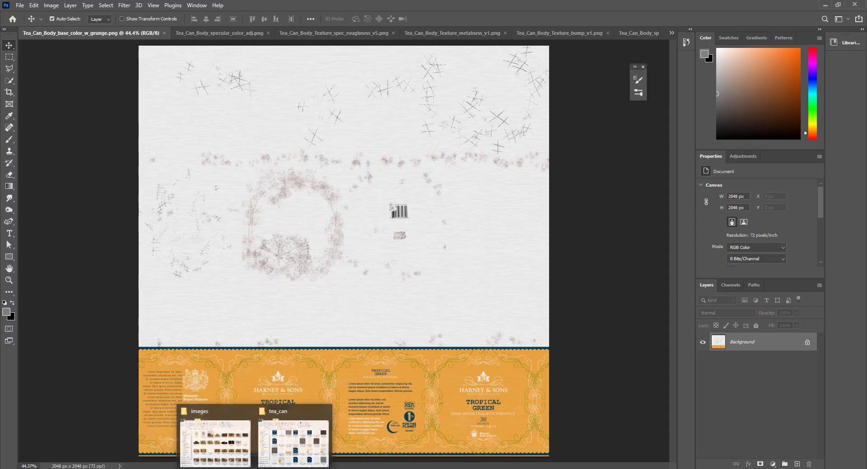
click(419, 434)
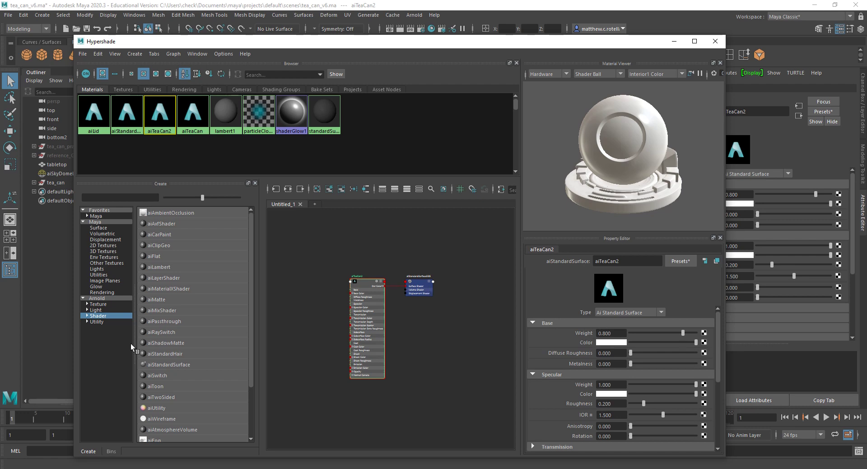
key(alt+Tab)
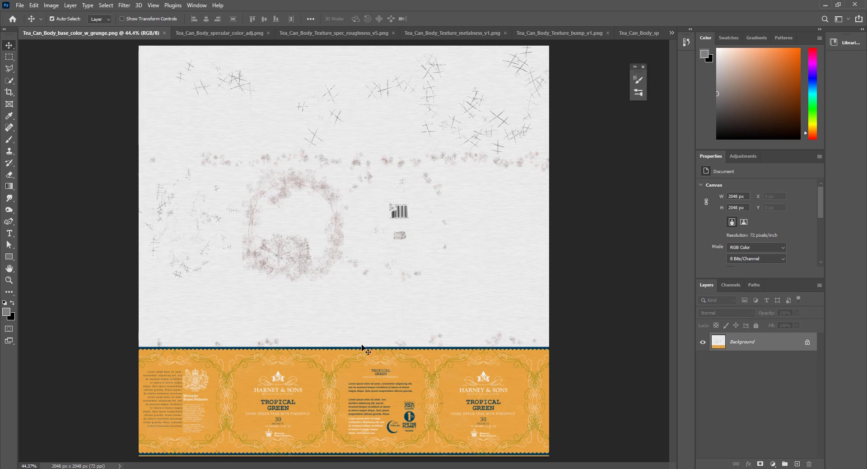
alt+scroll(346, 354, up, 3)
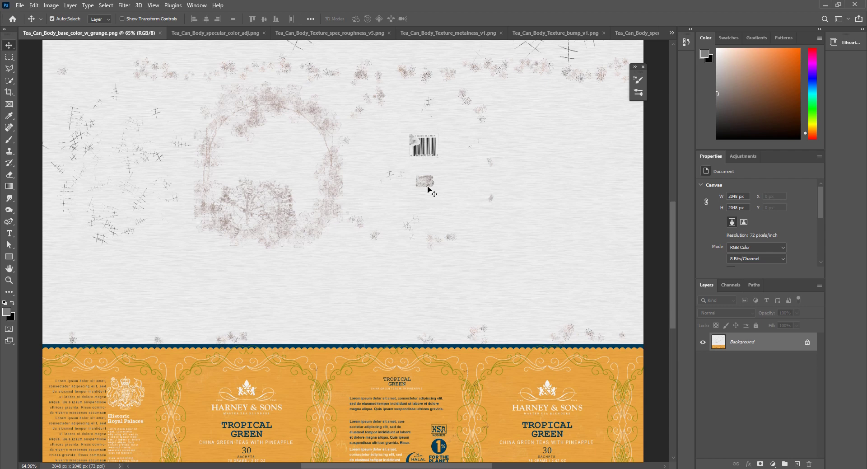
alt+scroll(430, 188, down, 2)
alt+scroll(429, 199, up, 3)
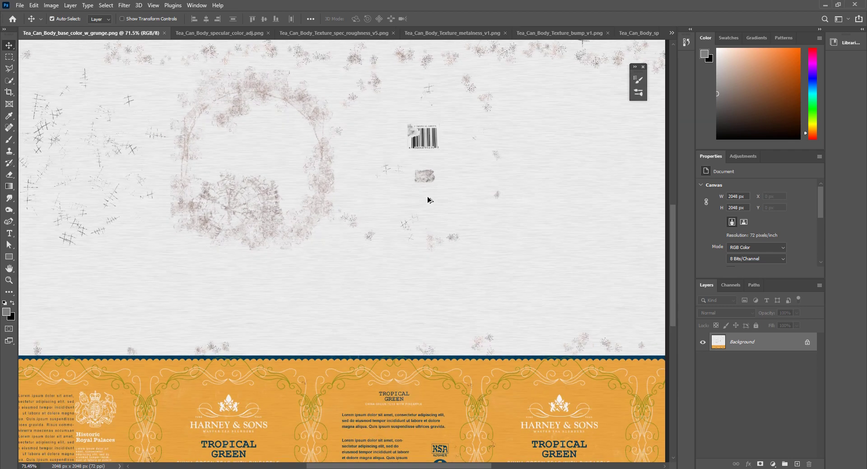
alt+scroll(425, 199, down, 1)
alt+scroll(429, 231, down, 1)
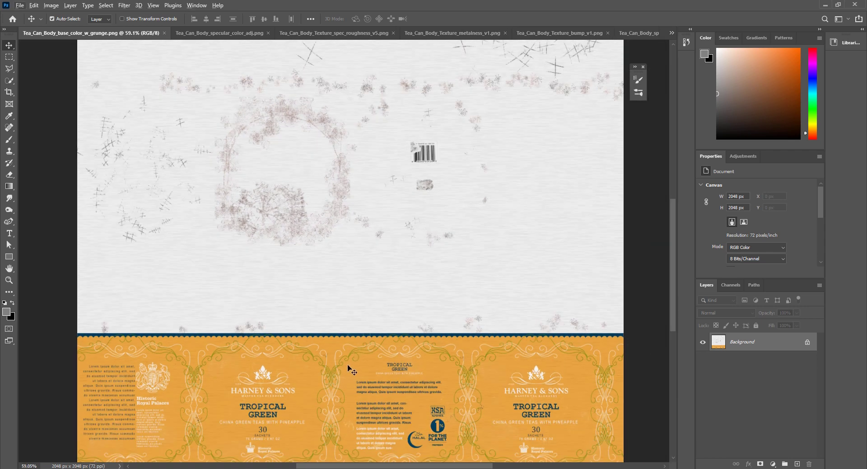
scroll(361, 359, down, 1)
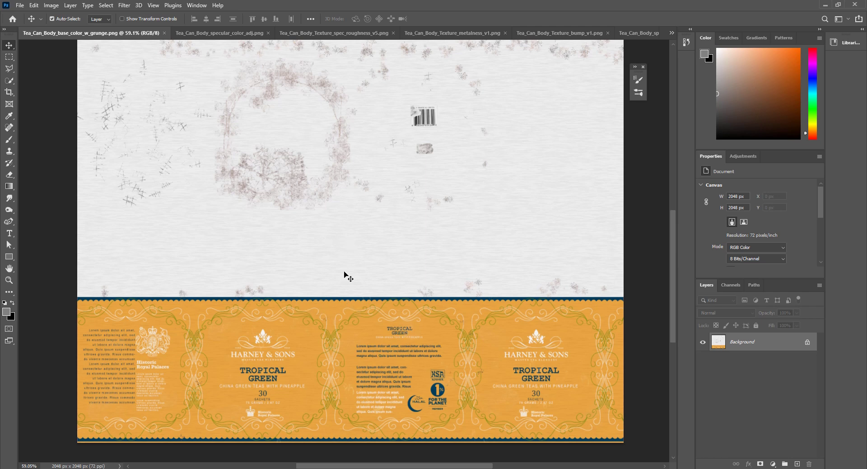
alt+scroll(354, 287, down, 2)
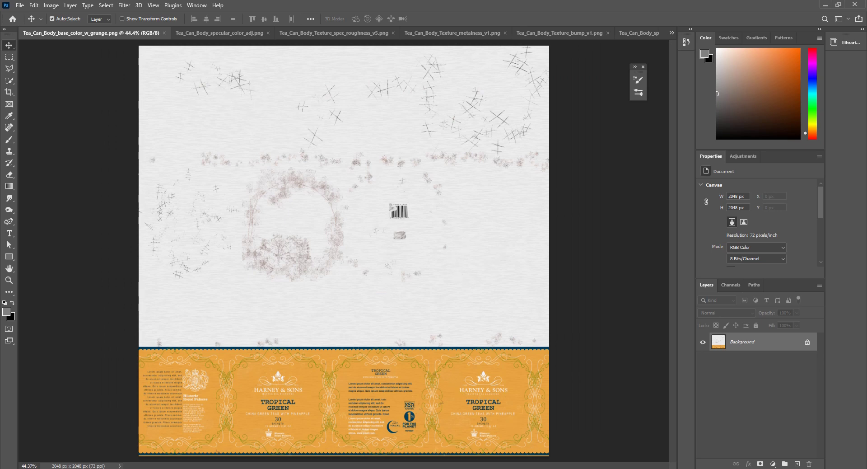
- Drive aiTeaCan2's Base Color with a file texture loading Tea_Can_Body_base_color_w_grunge.png
mouse_move(370, 468)
click(422, 452)
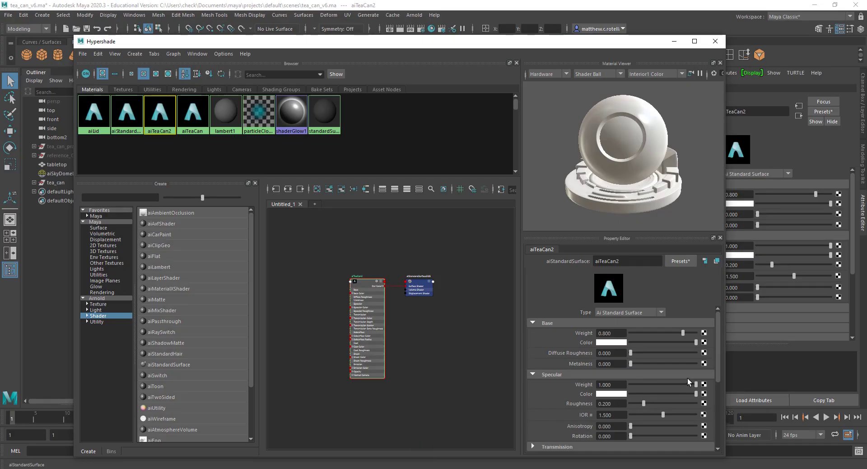
click(704, 342)
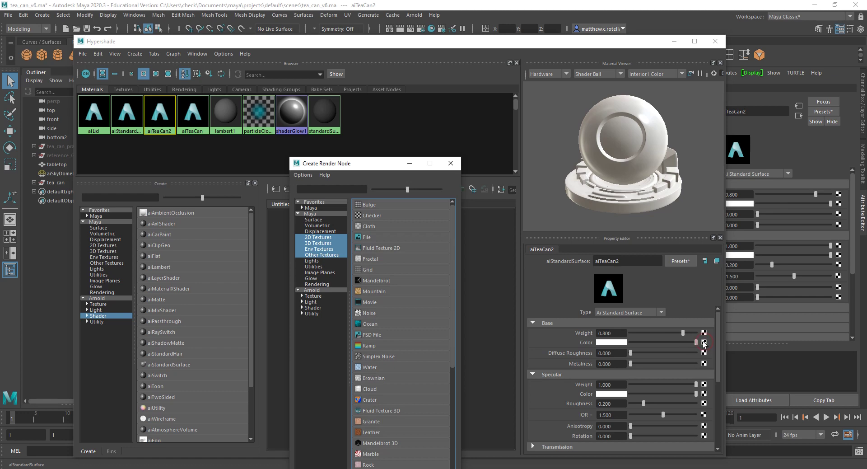
click(380, 235)
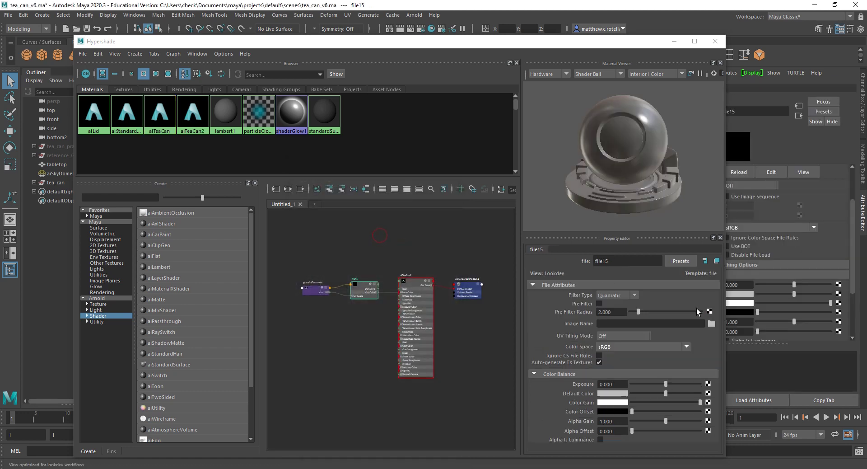
click(712, 324)
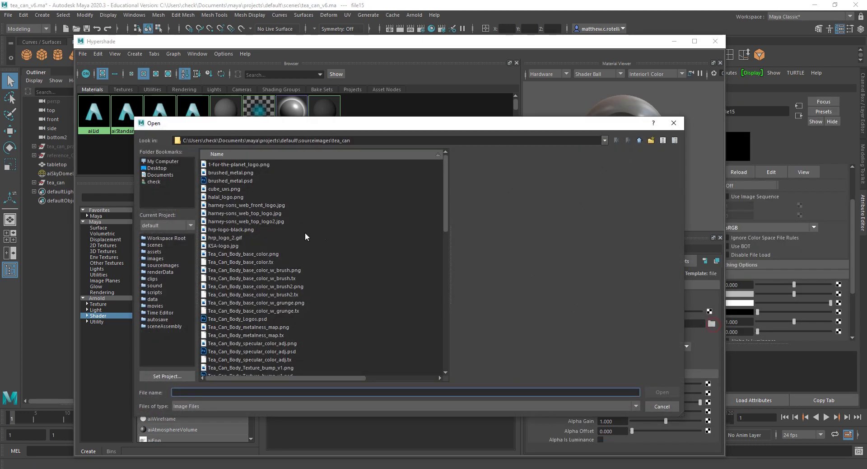
scroll(281, 284, down, 2)
click(263, 230)
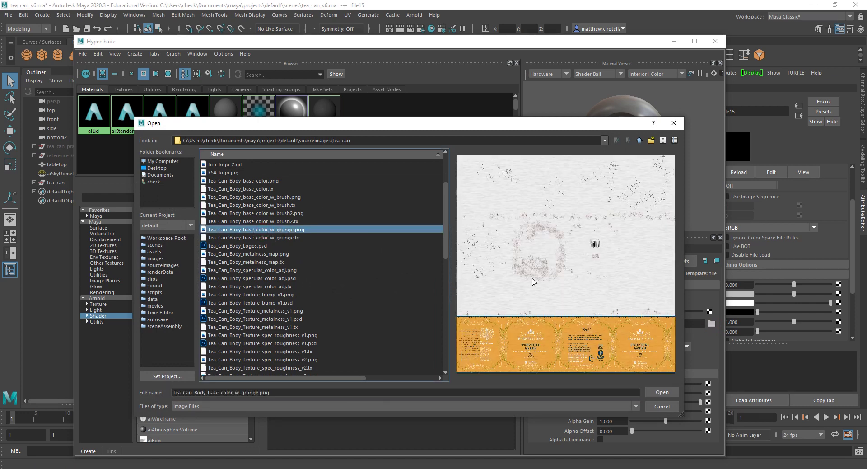
click(659, 391)
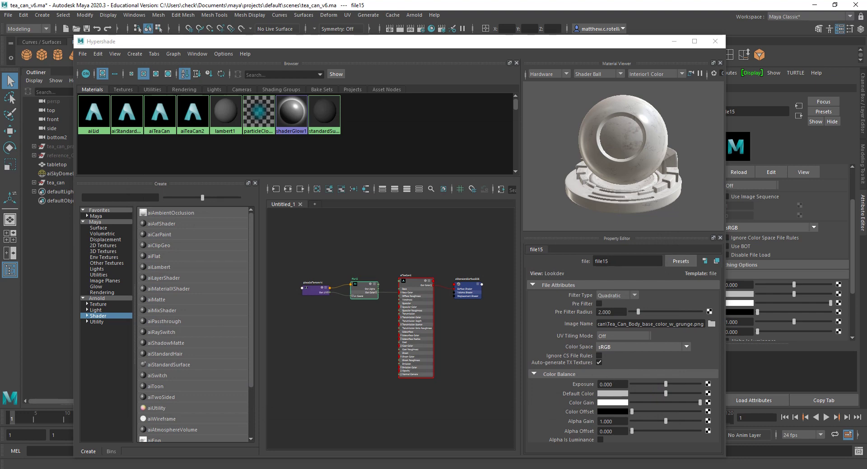
key(alt+Tab)
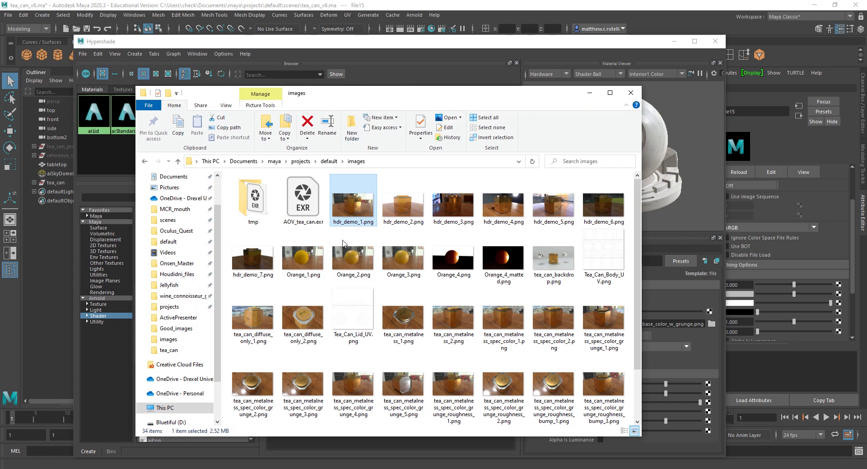
- View tea_can_diffuse_only_1.png and the following top-view render in Photos
double_click(260, 323)
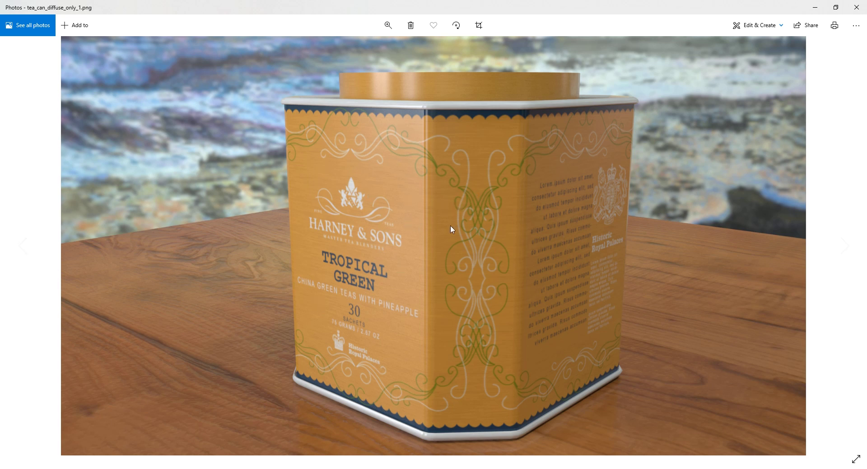
click(835, 231)
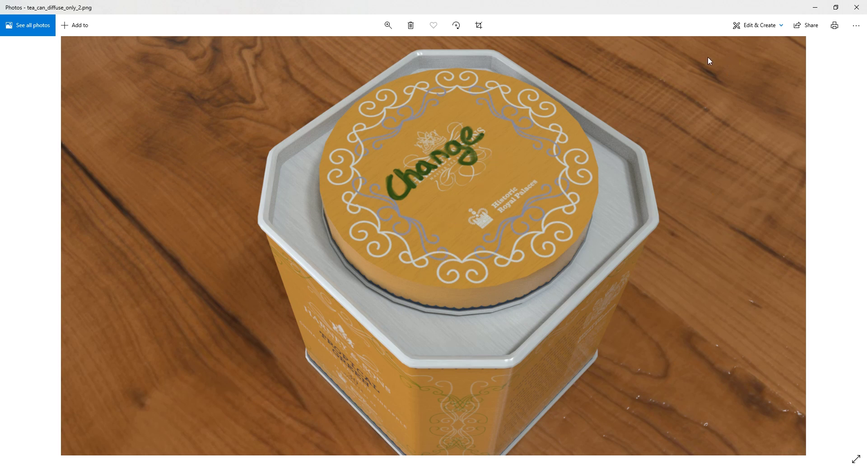
click(859, 6)
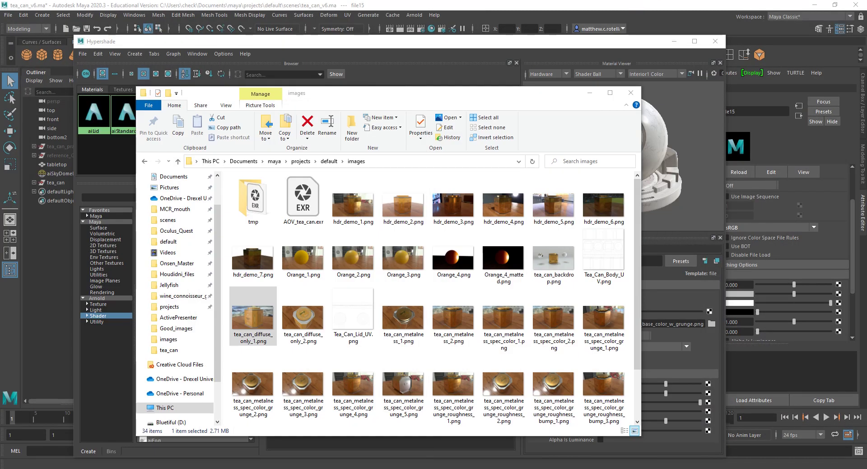
- Reopen the renders, step through to tea_can_metalness_2.png, then close the viewer and folder
key(Right)
key(Return)
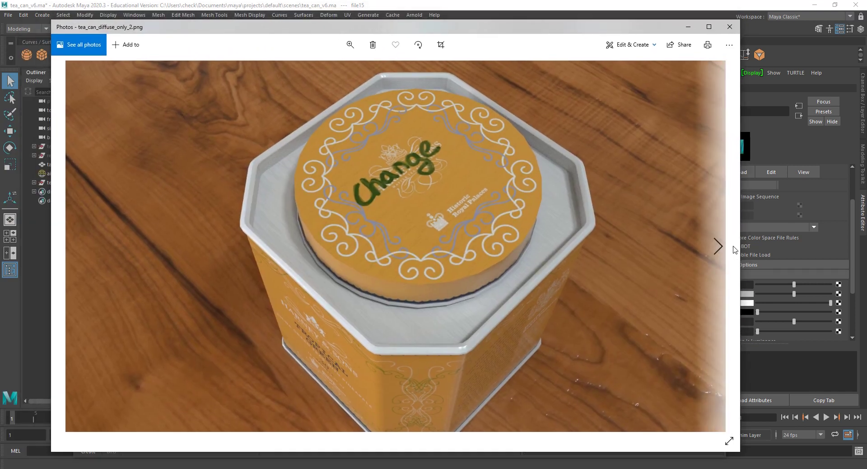
click(735, 249)
click(734, 248)
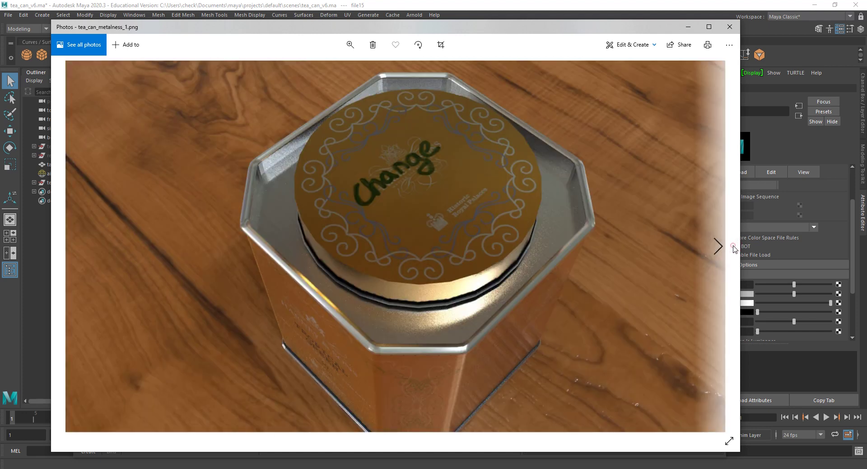
click(728, 268)
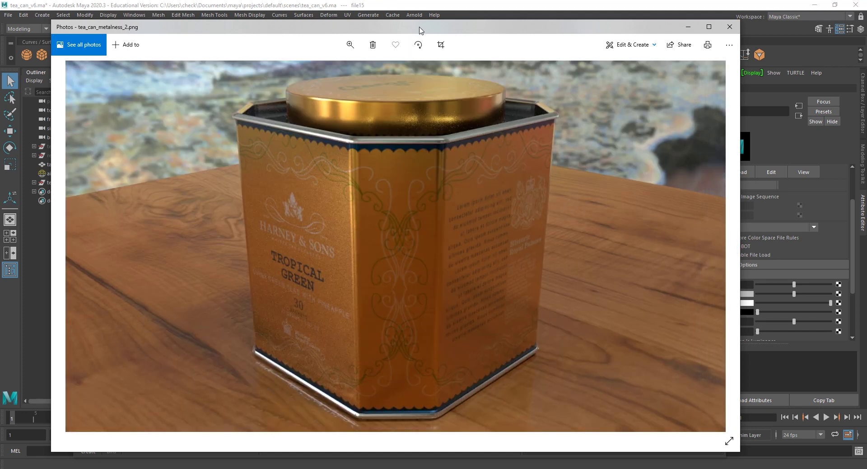
drag(431, 27, 419, 30)
key(alt+F4)
key(alt+F4)
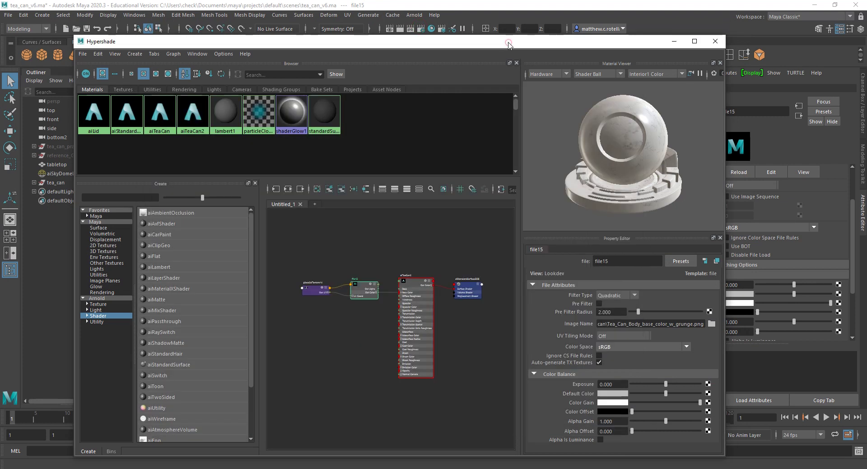
- Raise aiTeaCan2's Base Metalness to 1.000 and bring back the metalness render for comparison
click(421, 287)
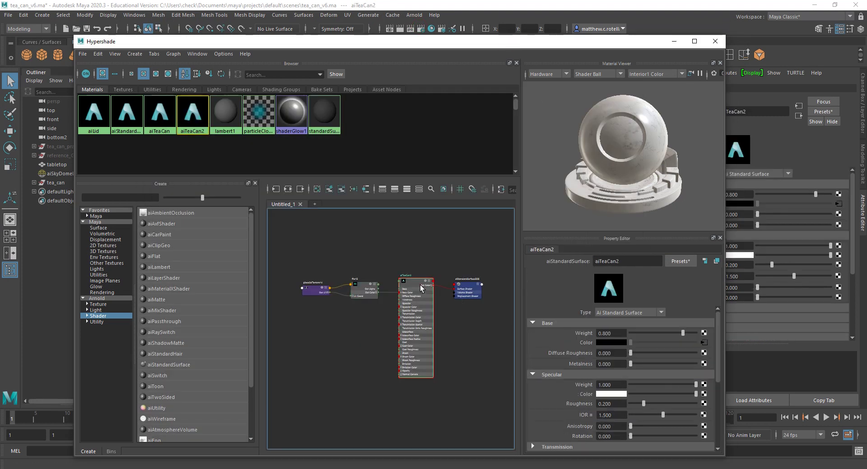
drag(639, 364, 696, 363)
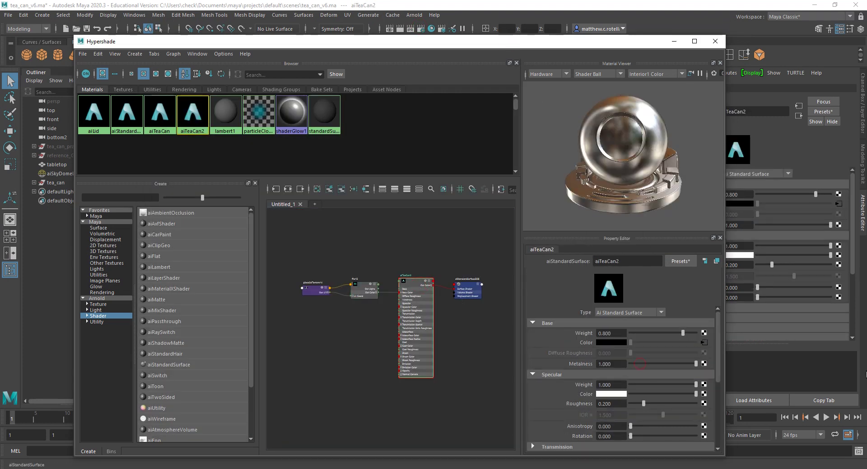
key(alt+Tab)
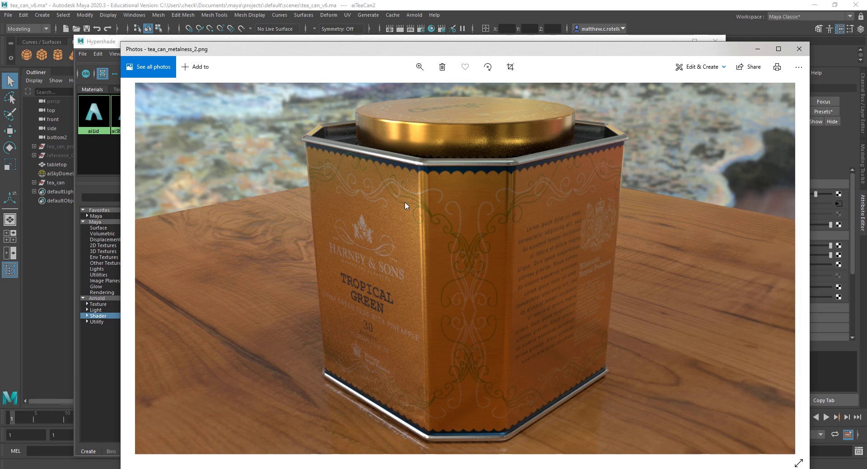
- Search 'arnold for maya ai standard surface' and read the Standard Surface guide's Base section
key(alt+Tab)
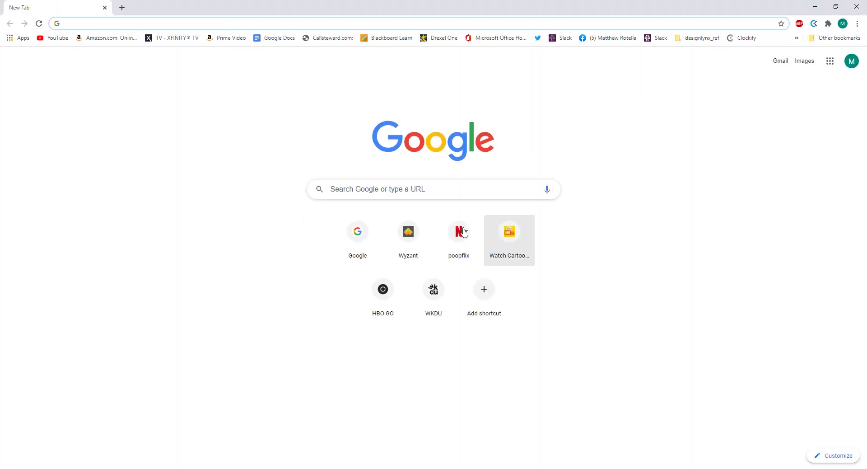
click(346, 246)
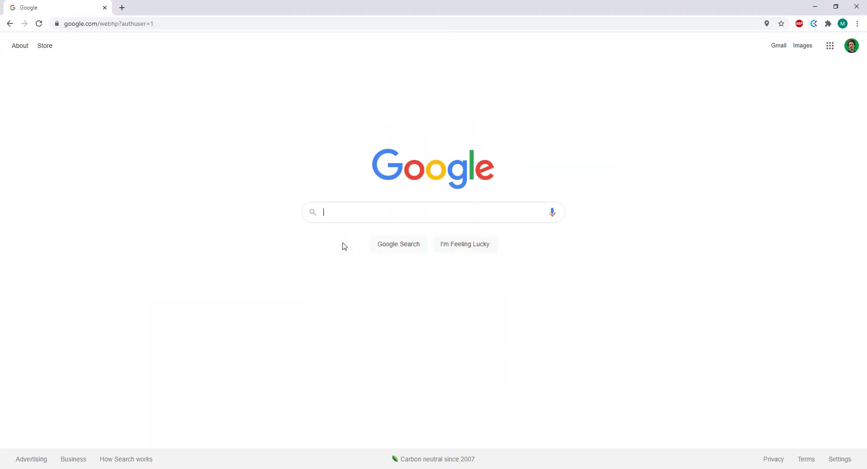
text(ar)
click(344, 231)
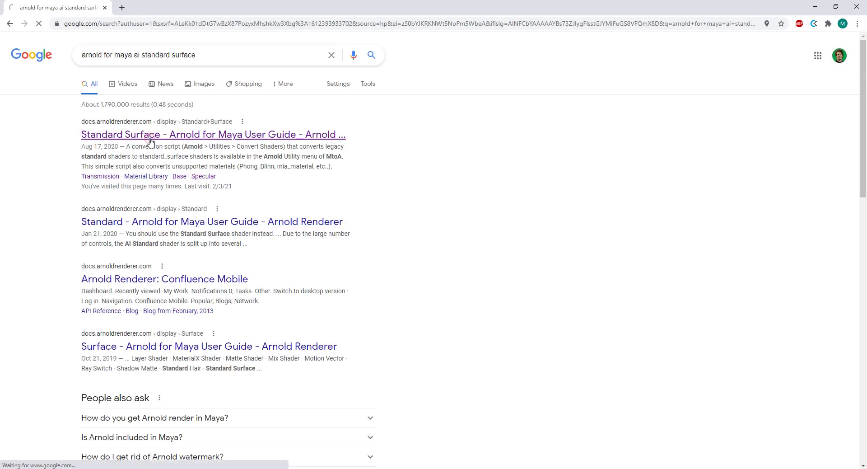
scroll(260, 329, down, 5)
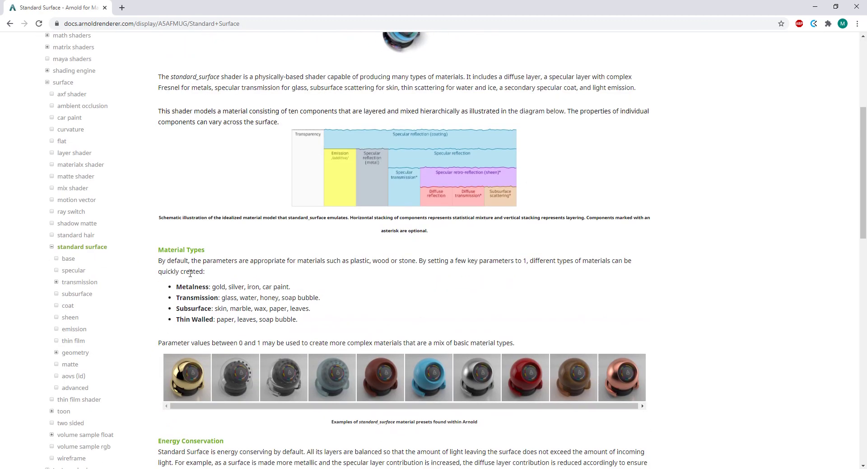
scroll(190, 274, down, 13)
click(183, 220)
scroll(229, 270, down, 7)
scroll(229, 269, down, 18)
scroll(334, 286, up, 8)
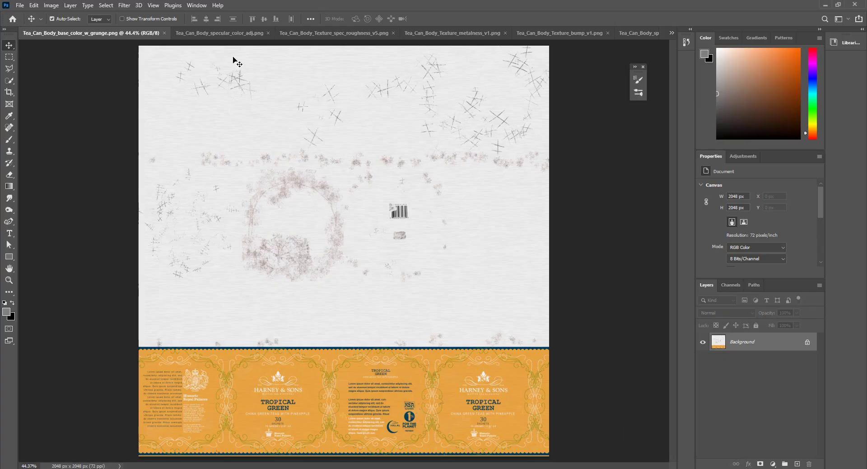
- In Tea_Can_Body_specular_color_adj.psd, add a new Layer 3 above Brightness/Contrast 1
click(223, 35)
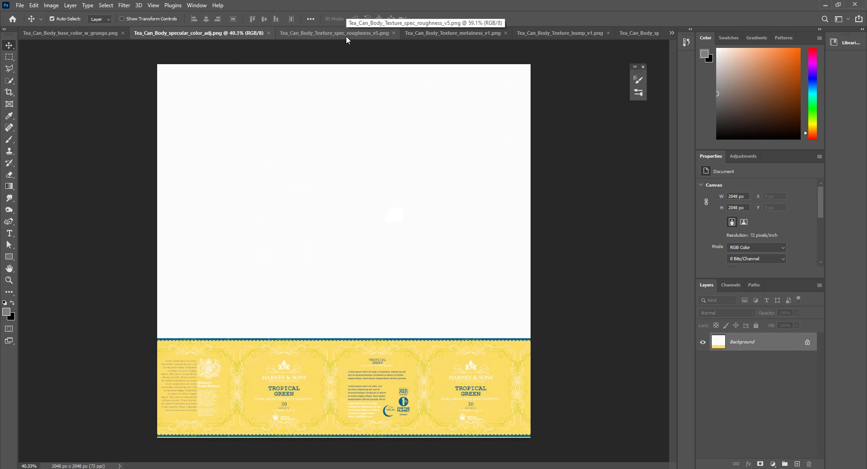
click(621, 35)
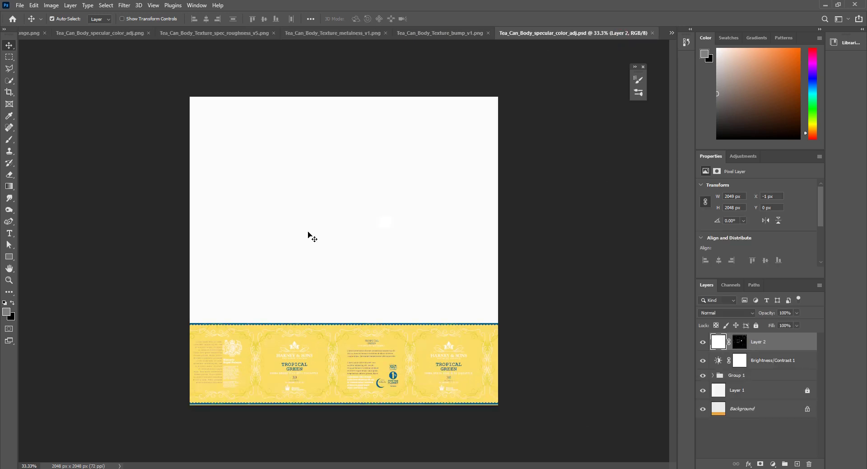
click(741, 361)
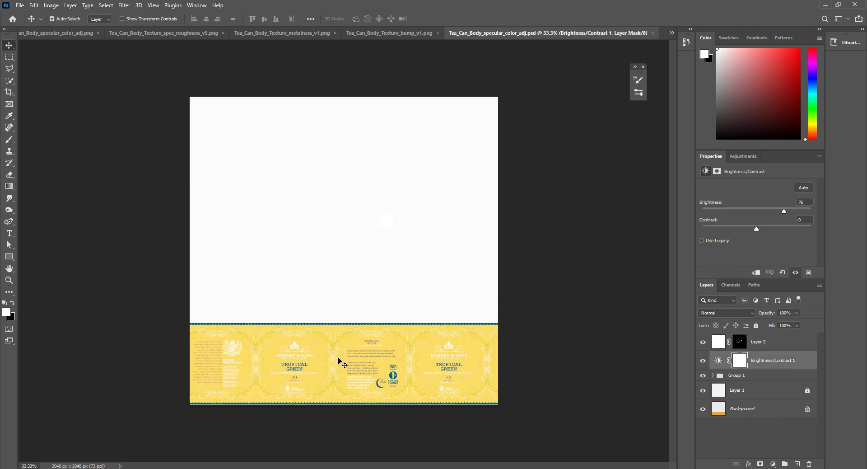
alt+scroll(342, 366, up, 2)
scroll(319, 395, down, 1)
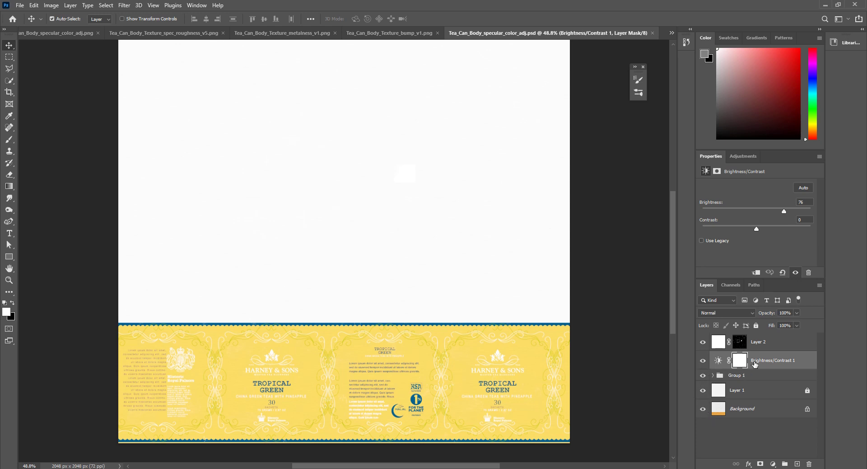
click(718, 360)
click(797, 464)
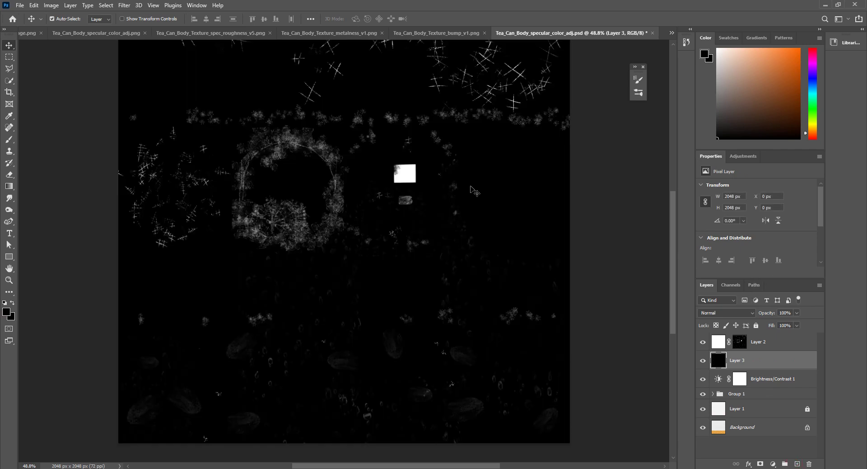
- Fill Layer 3 with black to inspect the grunge speckles, then hide Layer 3
key(alt+BackSpace)
scroll(452, 342, up, 3)
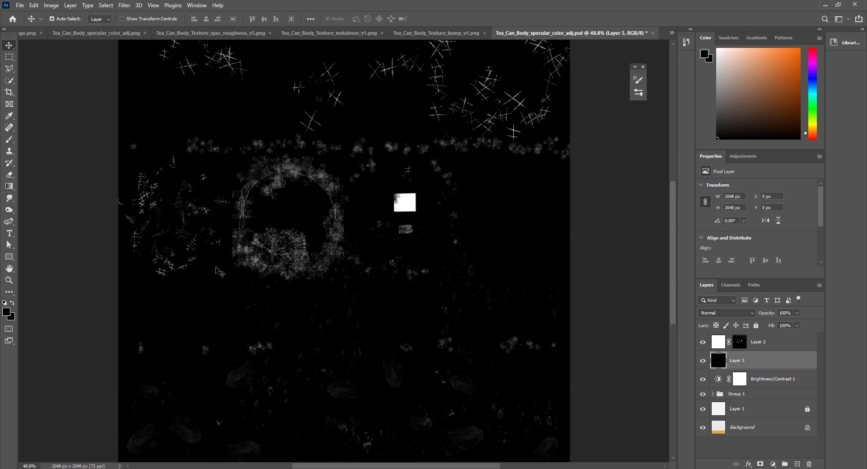
scroll(141, 329, down, 1)
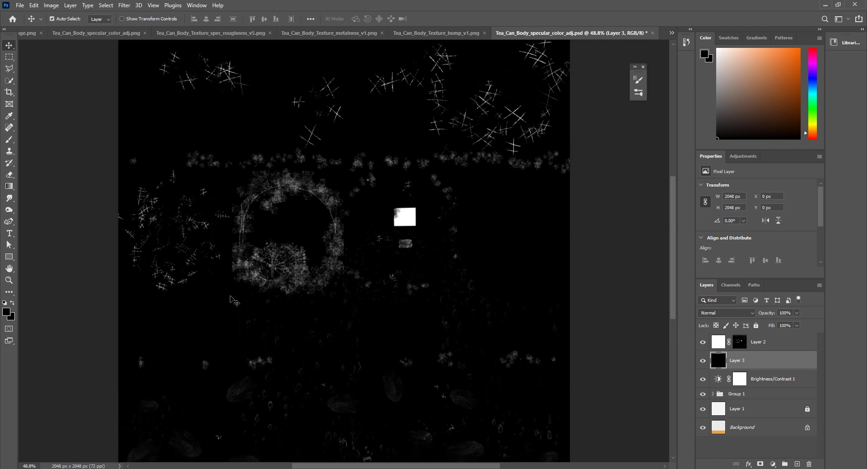
alt+scroll(231, 298, down, 2)
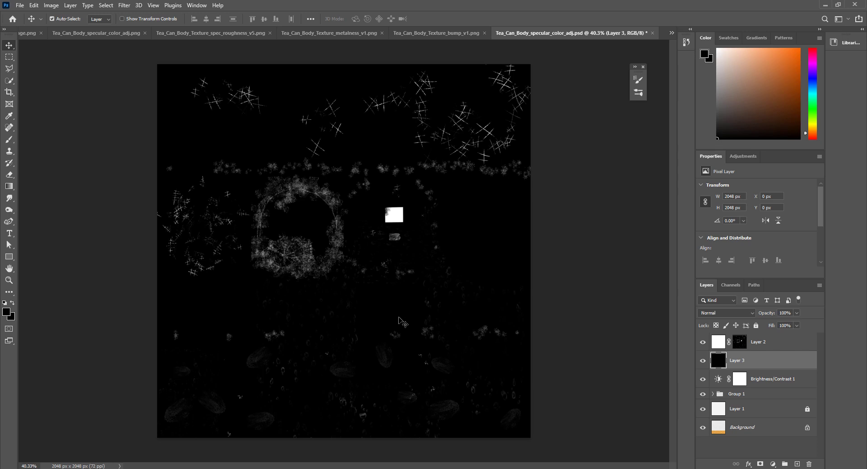
click(702, 360)
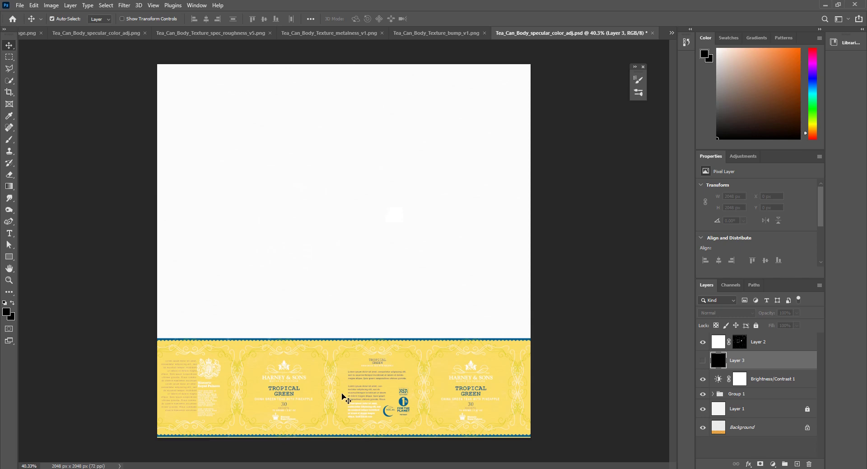
- Connect a file texture loading Tea_Can_Body_specular_color_adj.png to aiTeaCan2's Specular Color
mouse_move(367, 465)
click(400, 440)
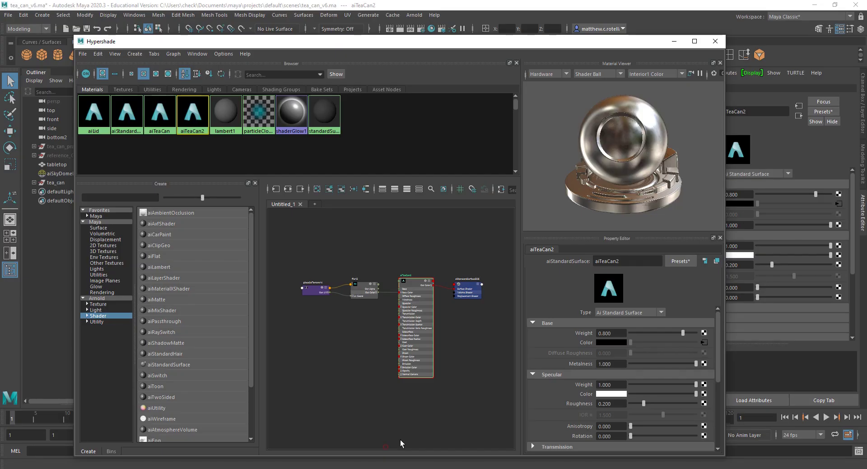
click(416, 288)
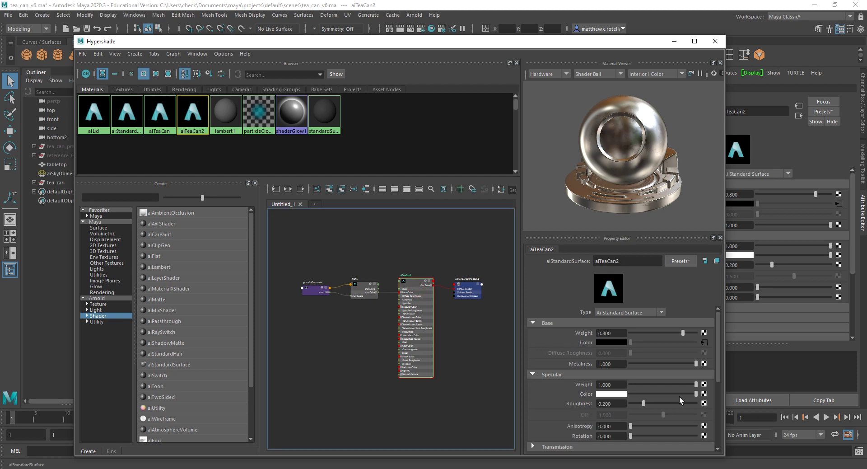
click(704, 393)
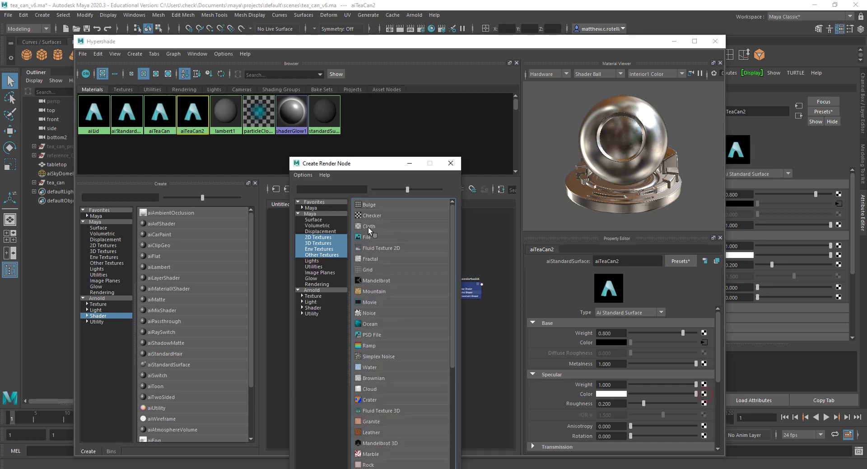
click(375, 236)
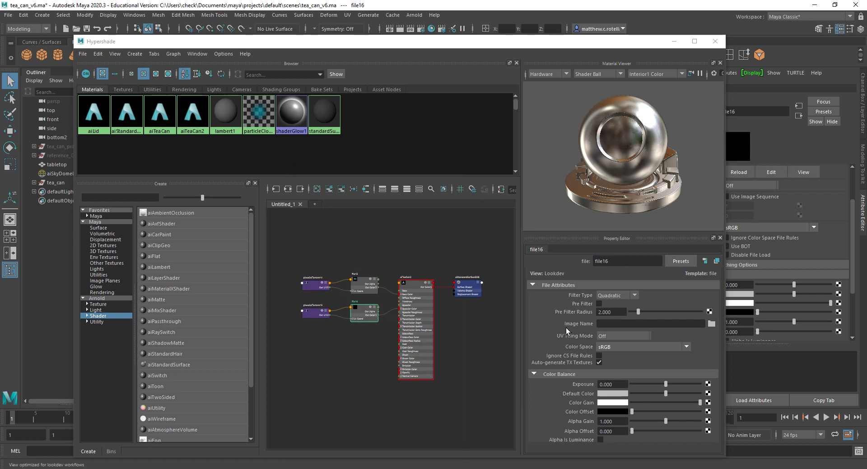
click(712, 323)
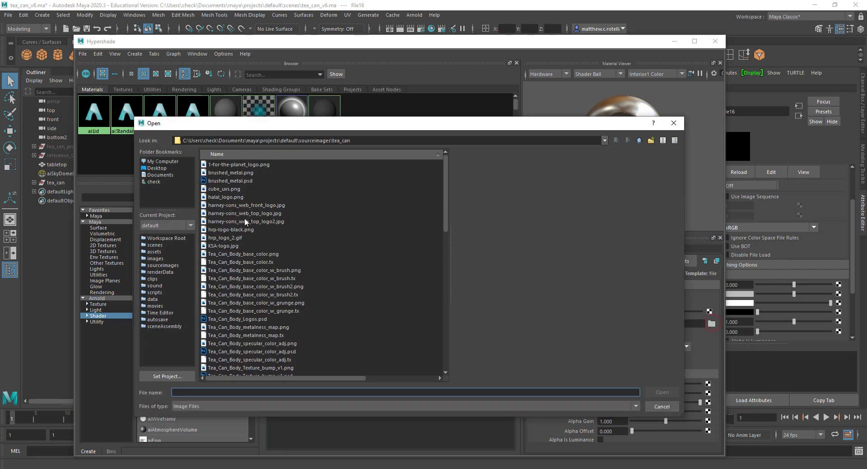
scroll(256, 315, down, 2)
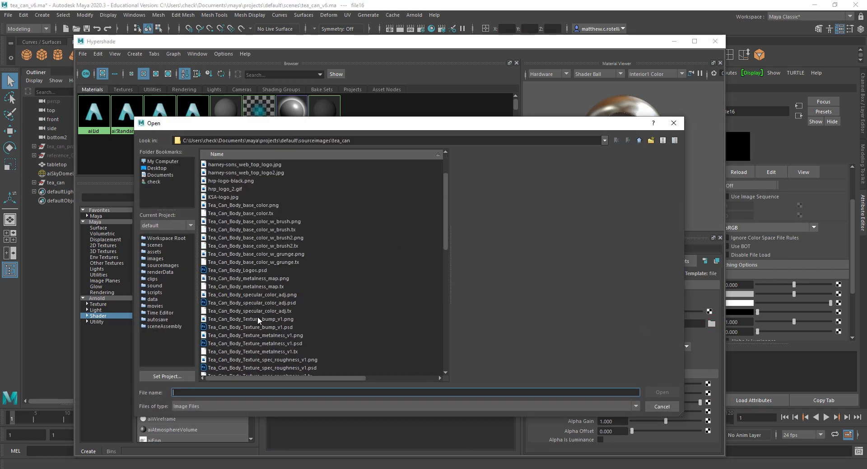
click(248, 294)
click(660, 392)
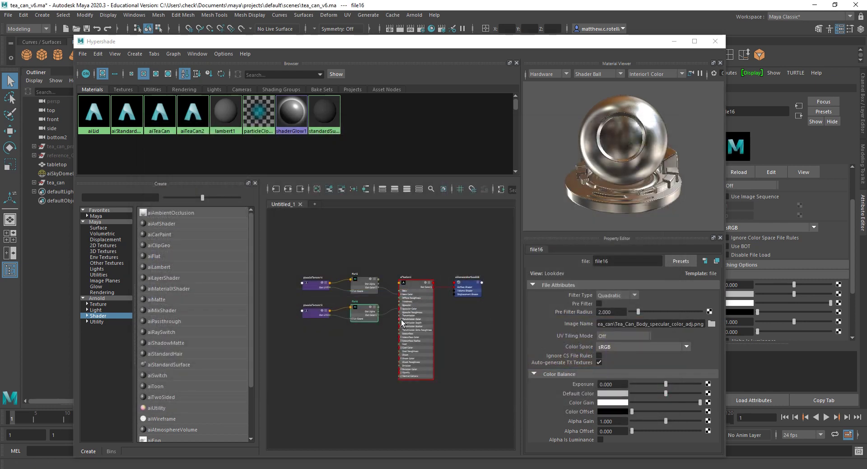
- Compare tea_can_metalness_2, the spec_color renders and the grunge version in Photos, then close it
mouse_move(255, 468)
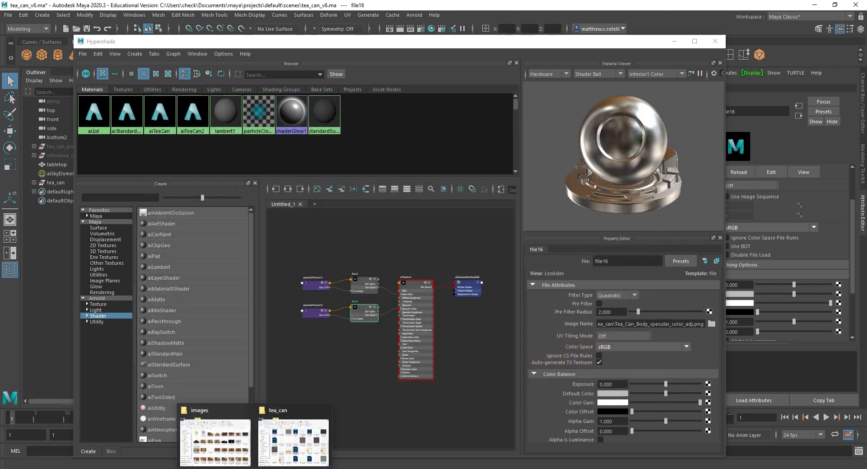
click(216, 441)
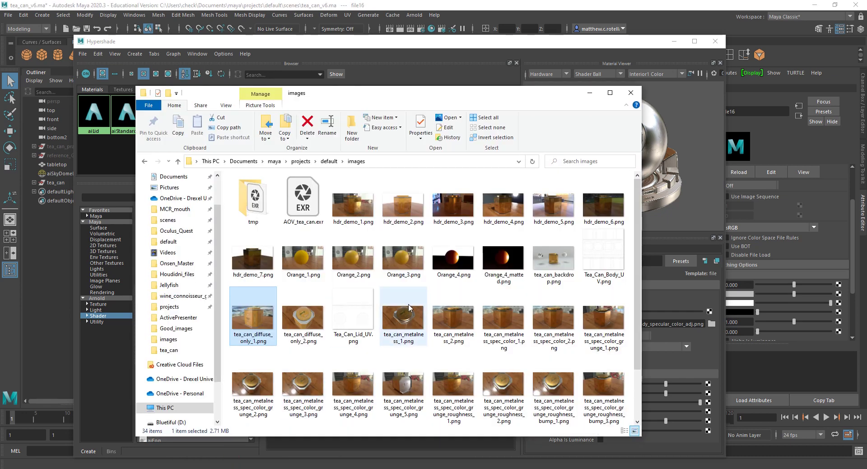
double_click(453, 317)
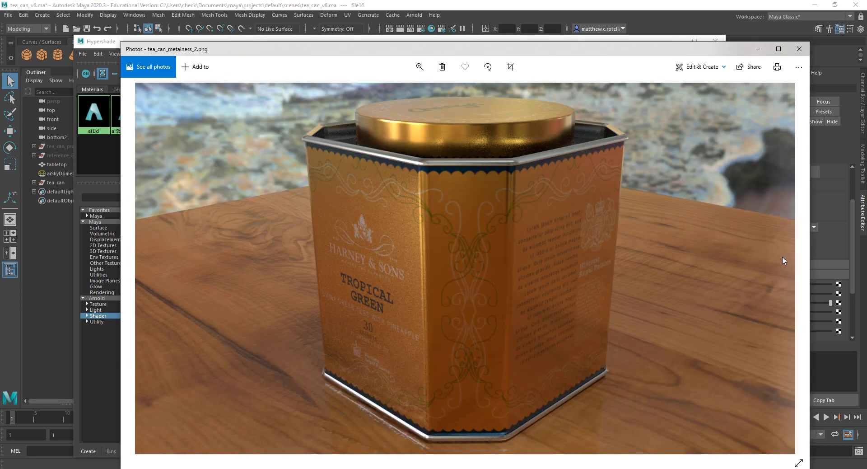
click(782, 272)
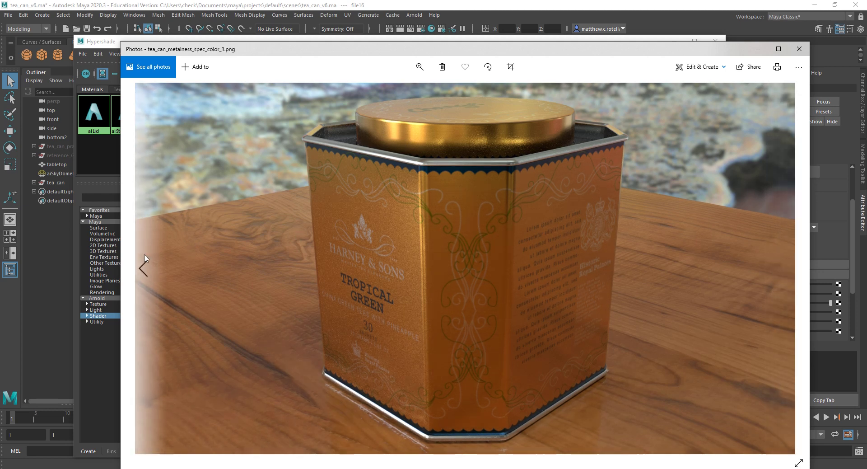
click(143, 268)
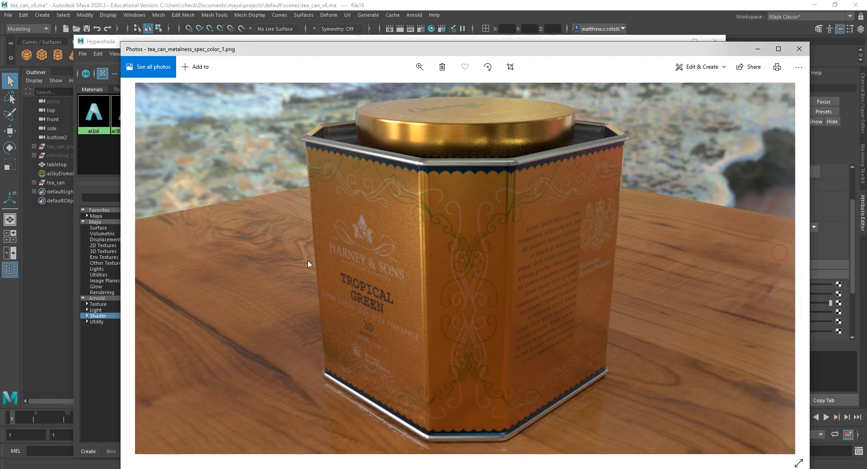
click(788, 270)
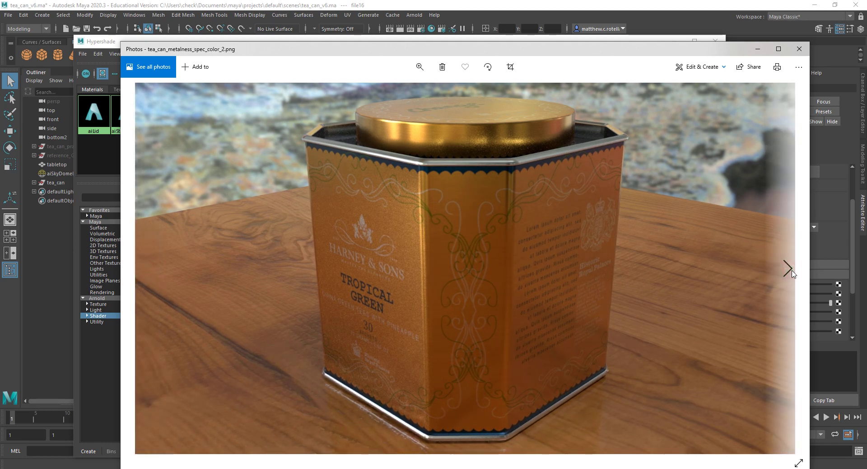
click(790, 271)
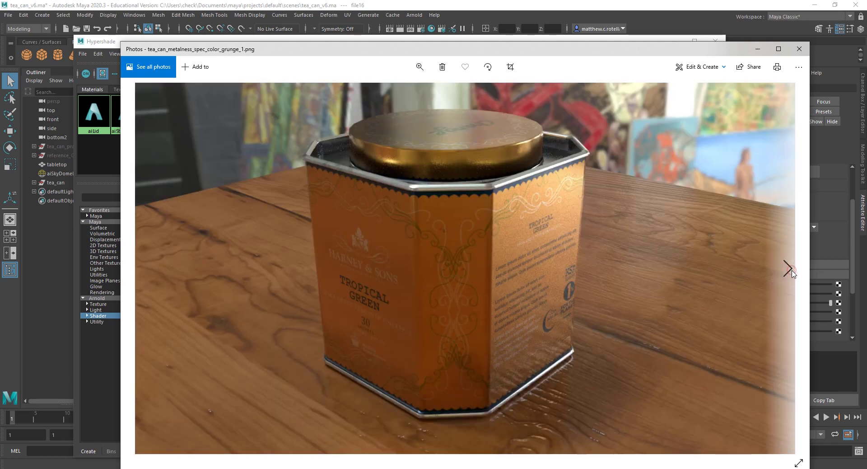
click(144, 267)
click(798, 241)
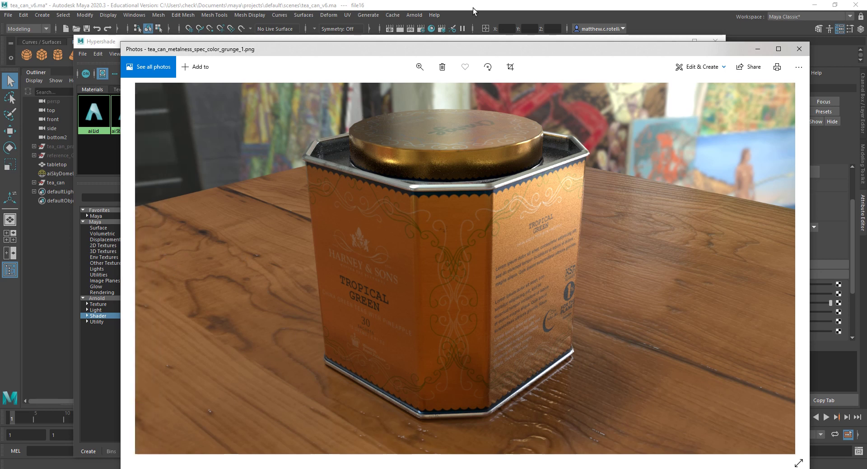
drag(450, 52, 405, 47)
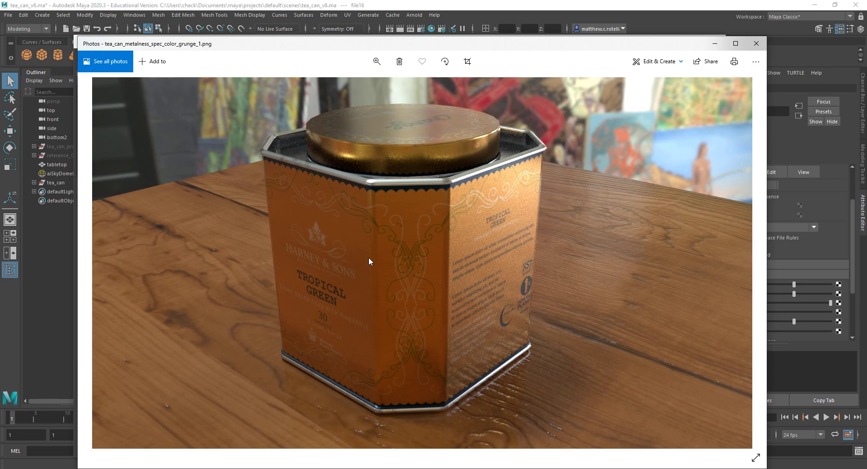
click(97, 256)
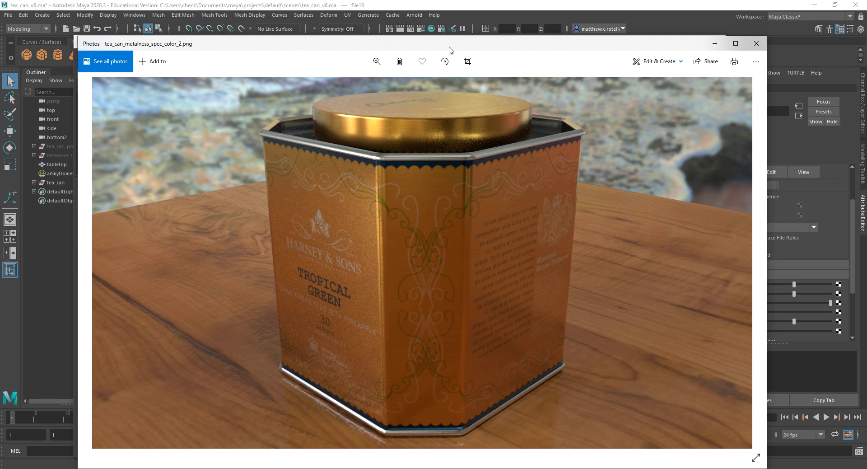
key(alt+F4)
- Reopen the viewer on the grunge render, then return to Maya's Hypershade
click(418, 43)
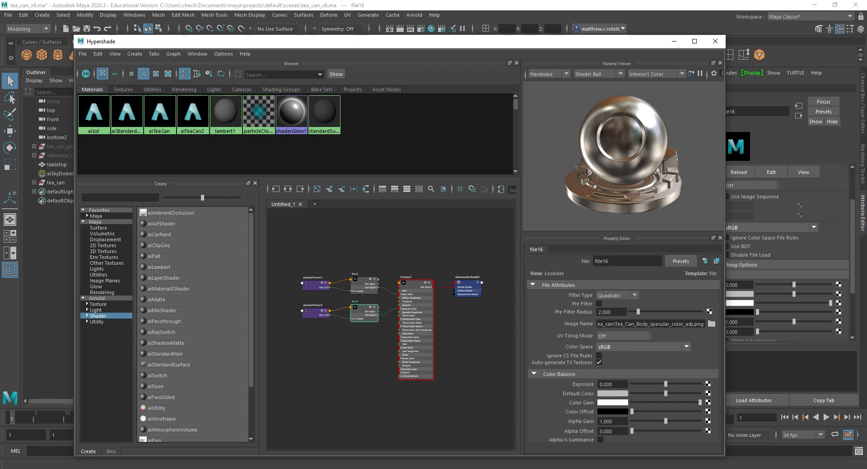
key(alt+Tab)
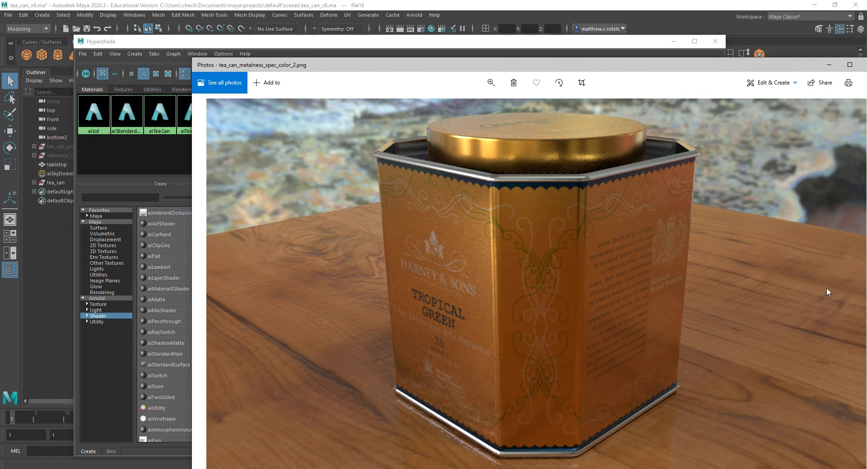
drag(589, 61, 464, 49)
click(732, 271)
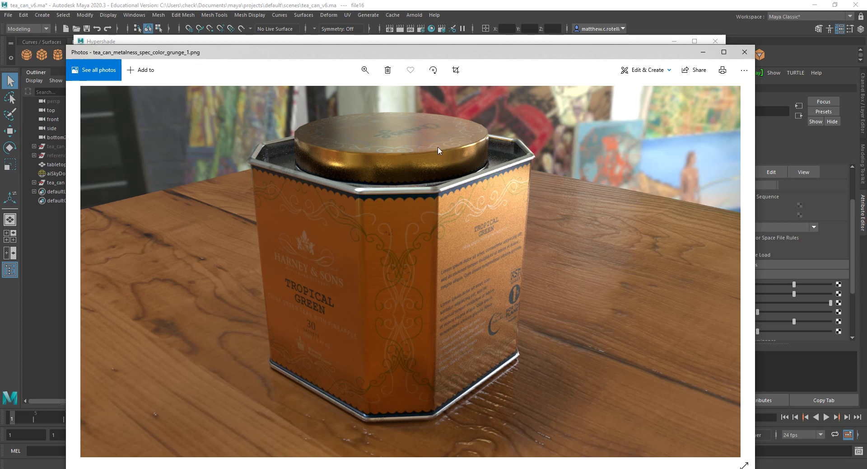
click(425, 42)
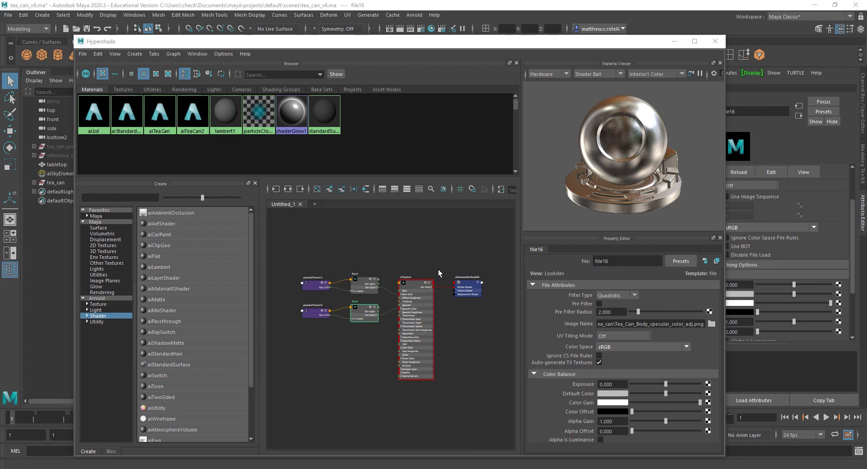
- Select the aiTeaCan2 node to check its 0.800 weight, 1.000 metalness and specular texture
click(408, 289)
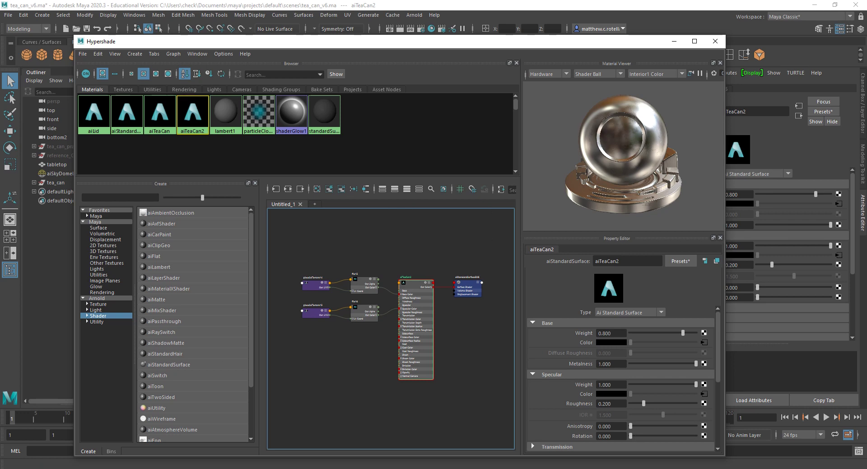
- Inspect Tea_Can_Body_Texture_metalness_v1.png's grunge marks and dark square in Photoshop, then return to Maya
mouse_move(609, 468)
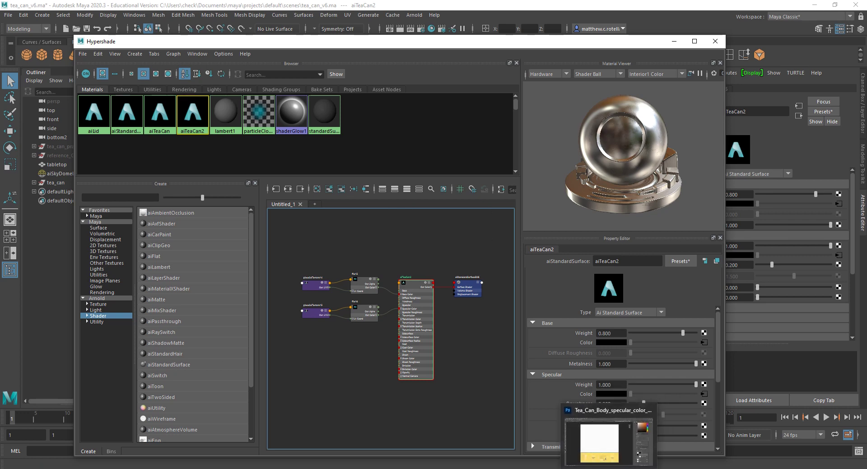
click(609, 440)
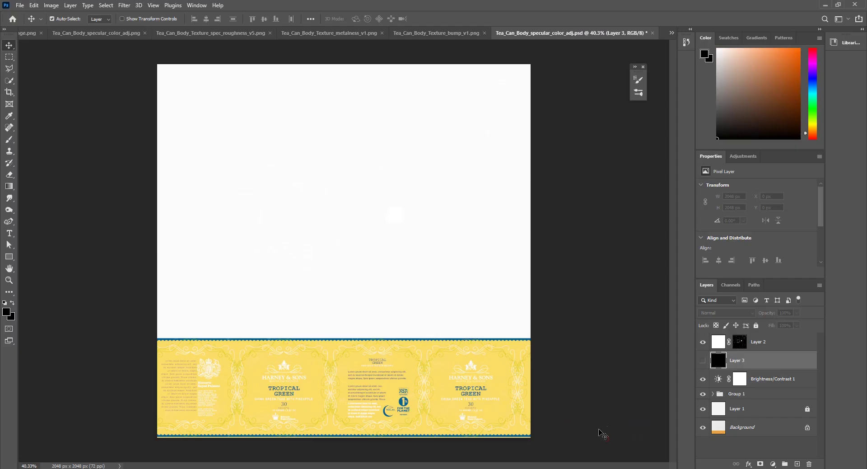
click(336, 33)
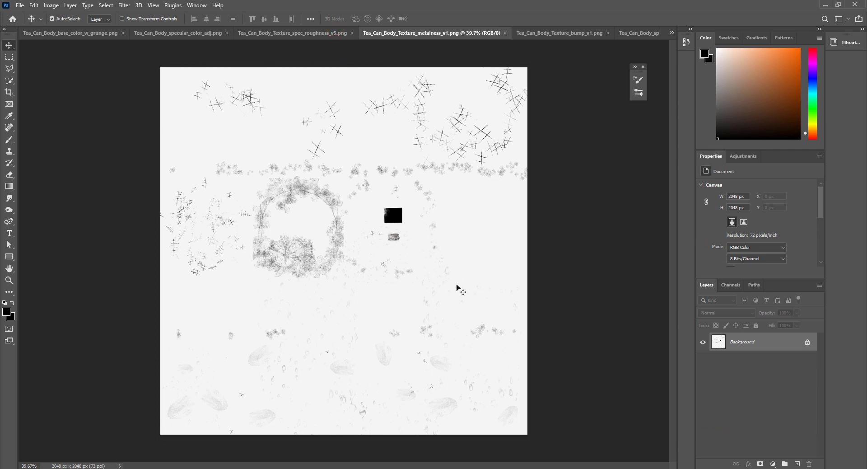
alt+scroll(464, 276, up, 3)
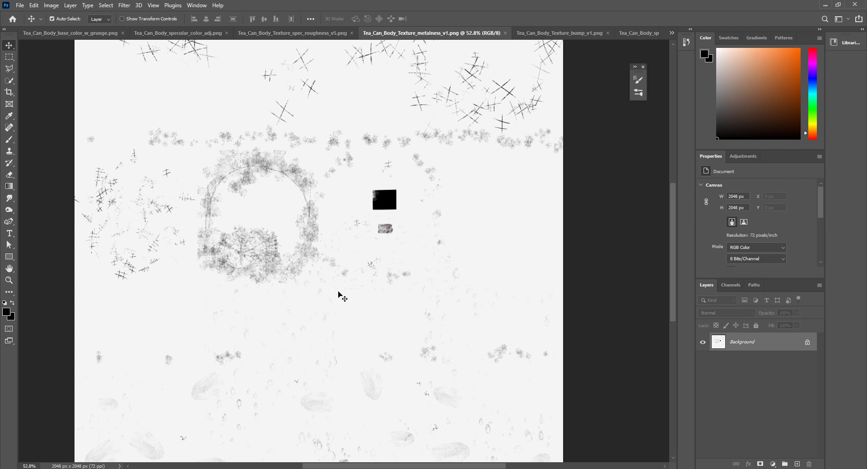
scroll(348, 251, up, 1)
scroll(526, 308, up, 2)
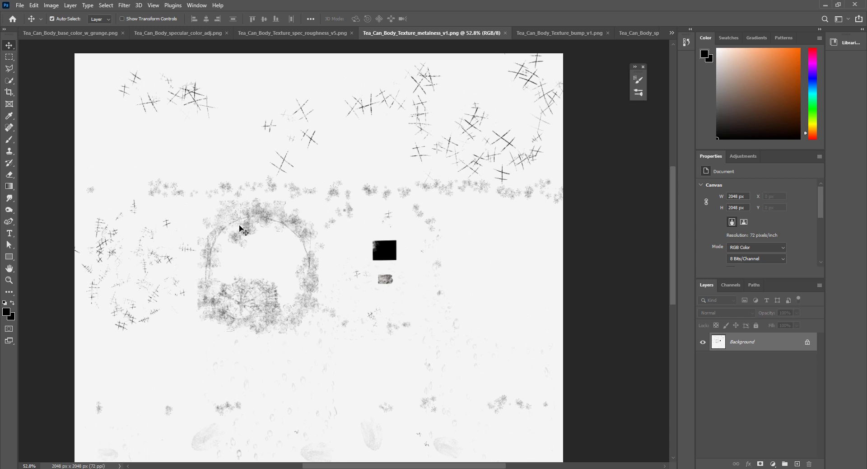
scroll(363, 266, down, 1)
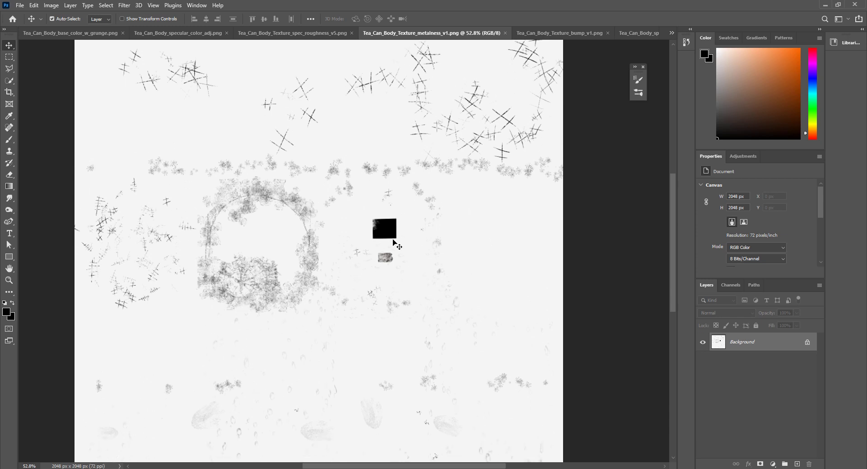
alt+scroll(388, 234, up, 3)
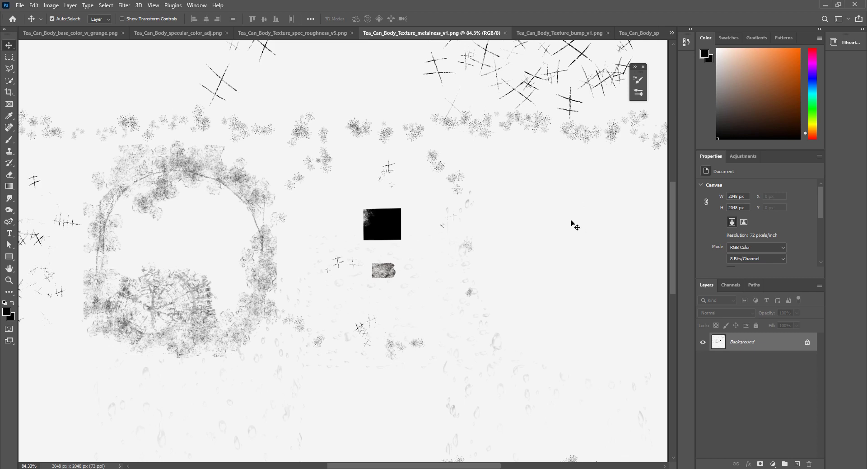
alt+scroll(574, 226, down, 2)
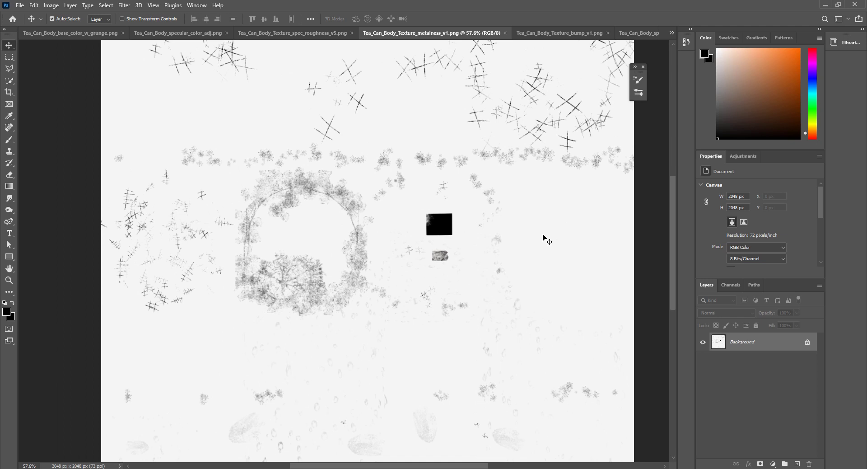
scroll(564, 276, down, 1)
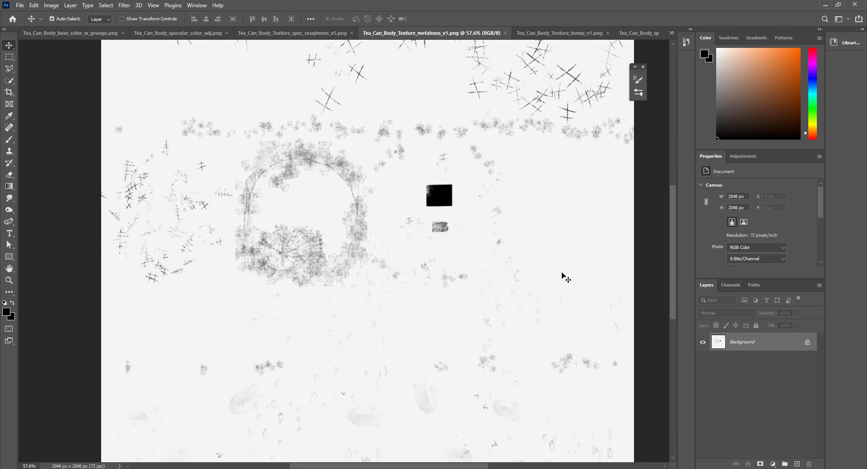
scroll(563, 274, down, 3)
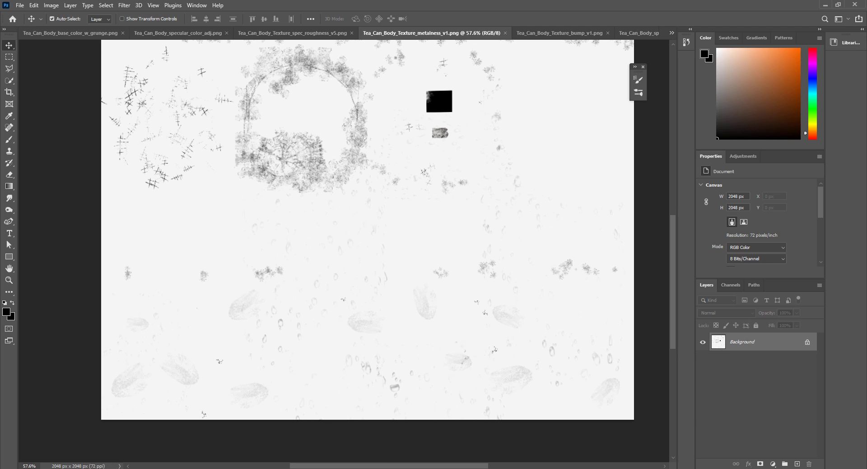
click(403, 440)
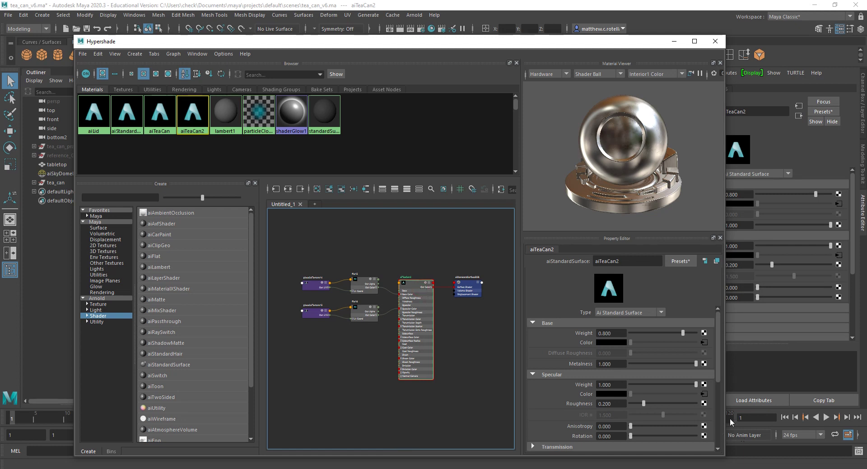
- Map a File texture loading Tea_Can_Body_Texture_metalness_v1.png onto aiTeaCan2's Metalness
click(704, 364)
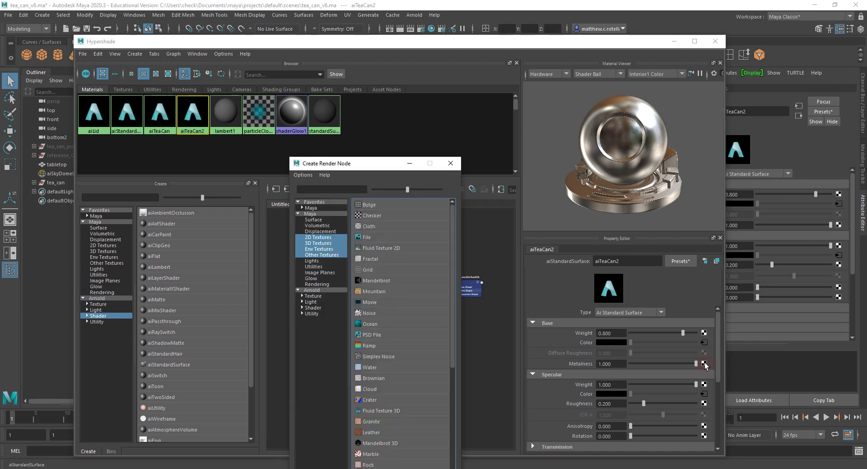
click(379, 238)
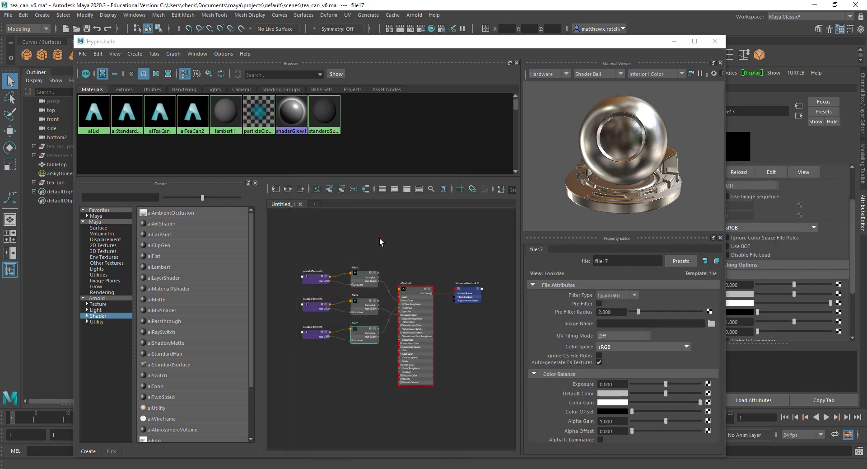
click(712, 323)
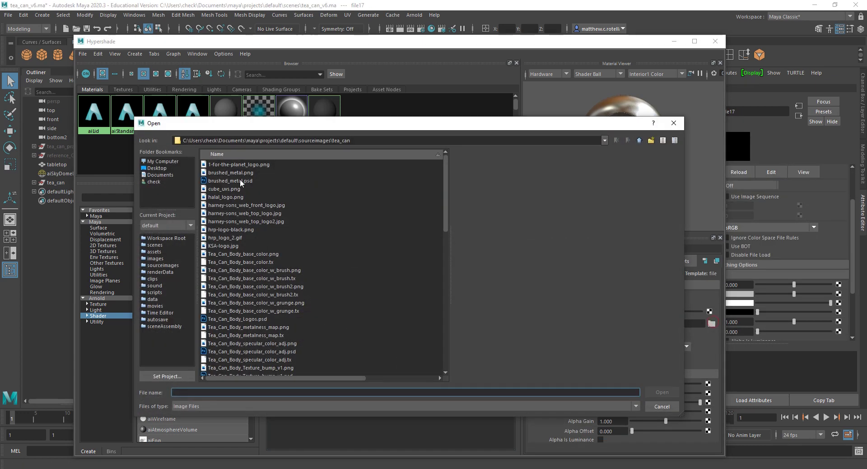
scroll(292, 307, down, 6)
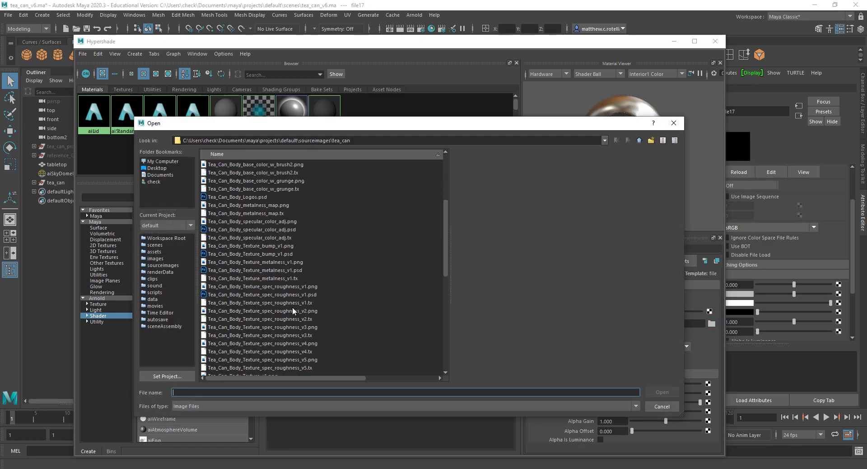
click(270, 238)
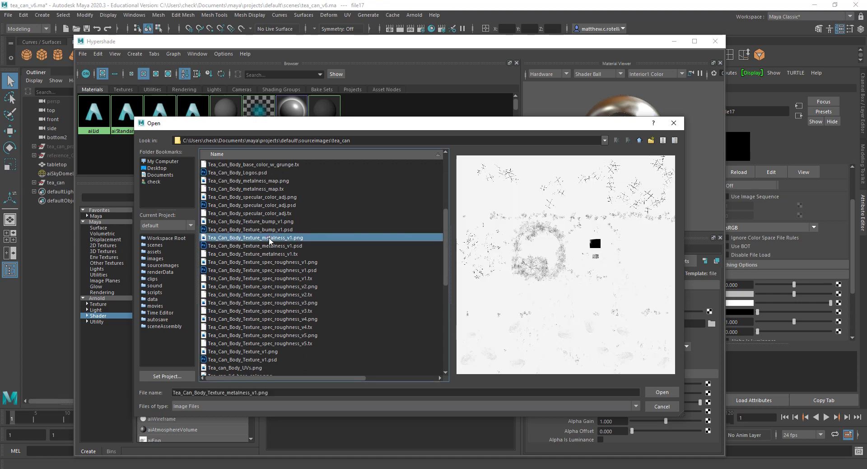
click(661, 393)
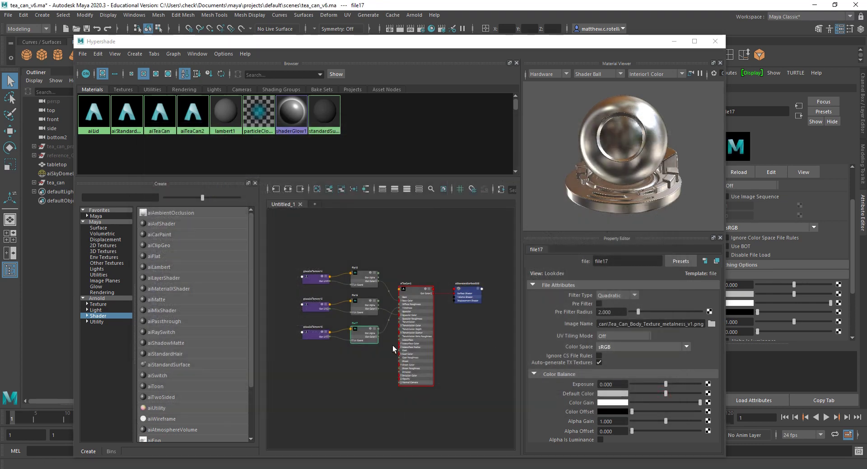
- Tidy the Hypershade graph around the new file17 node
scroll(430, 351, up, 5)
scroll(440, 348, down, 4)
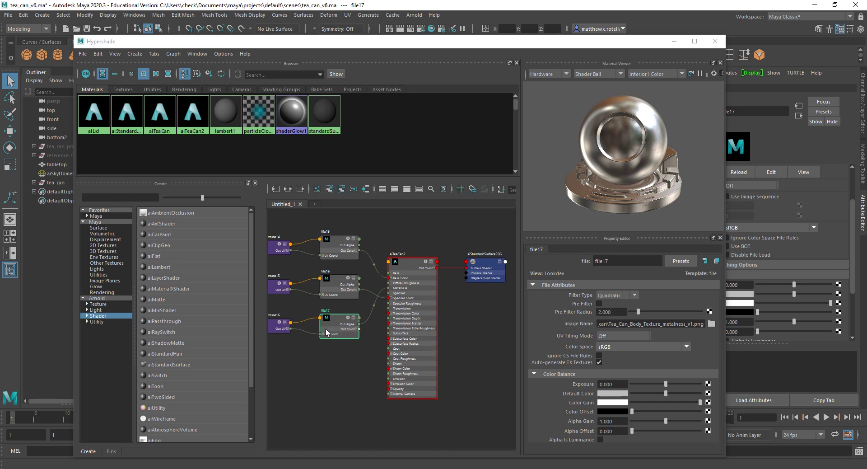
scroll(334, 330, up, 5)
scroll(401, 392, down, 1)
scroll(396, 327, up, 1)
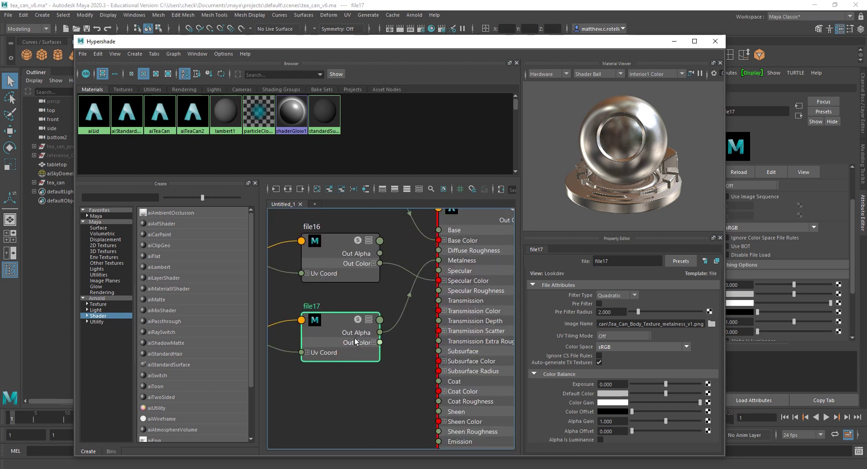
scroll(330, 329, up, 2)
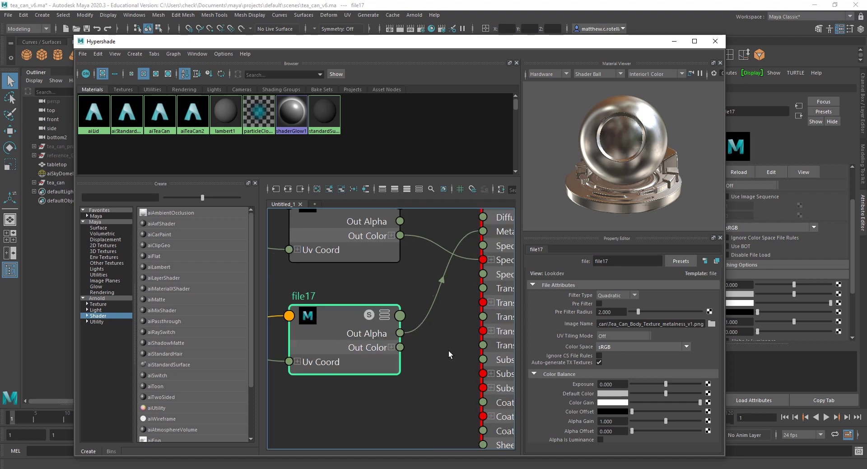
alt+middle_drag(383, 359, 343, 372)
drag(301, 338, 321, 336)
- Look over the metalness_v1 texture in Photoshop once more
key(alt+Tab)
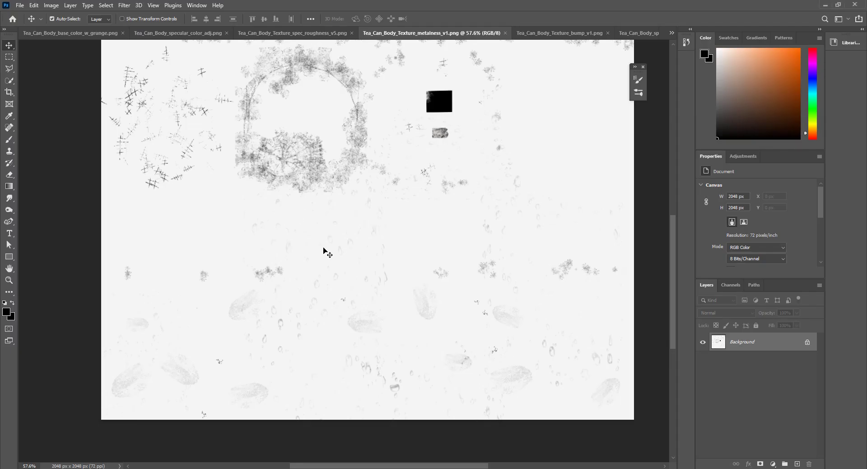
scroll(345, 283, up, 2)
scroll(466, 192, up, 1)
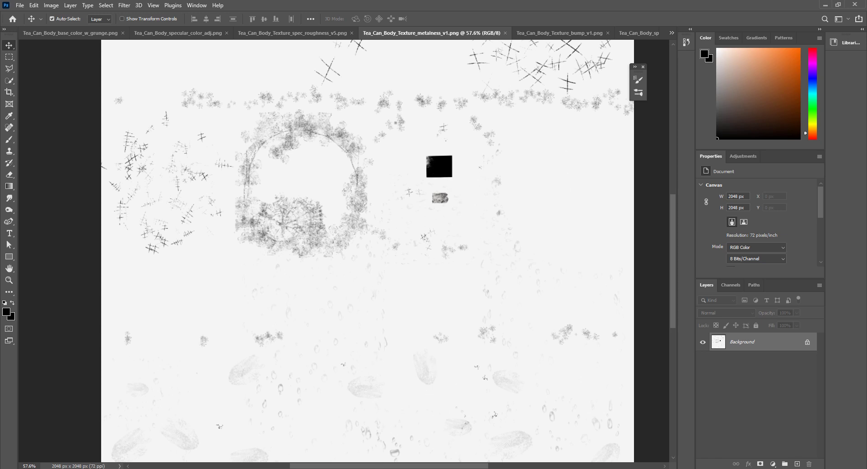
- Arrange the graph, select file17 and test toggling Alpha Is Luminance on and off
click(409, 438)
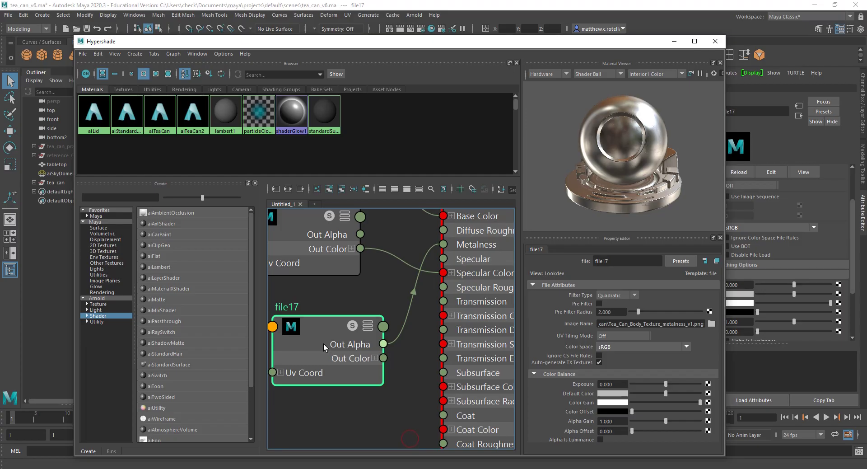
drag(323, 344, 320, 337)
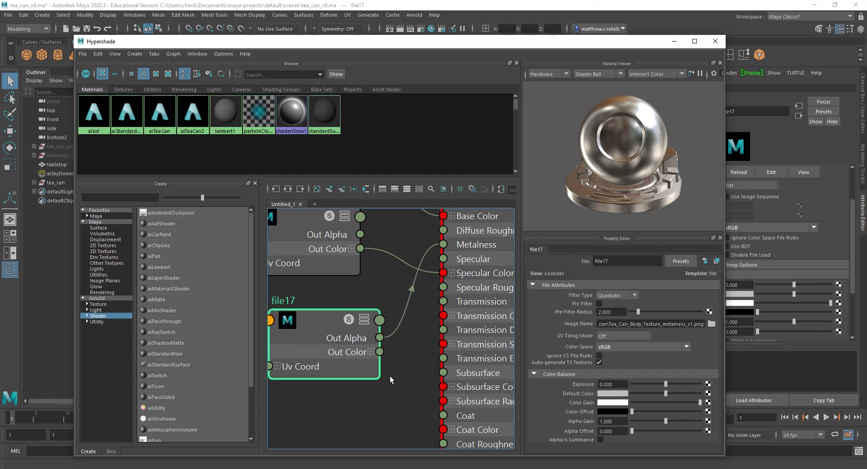
alt+middle_drag(390, 379, 407, 374)
middle_drag(399, 339, 384, 346)
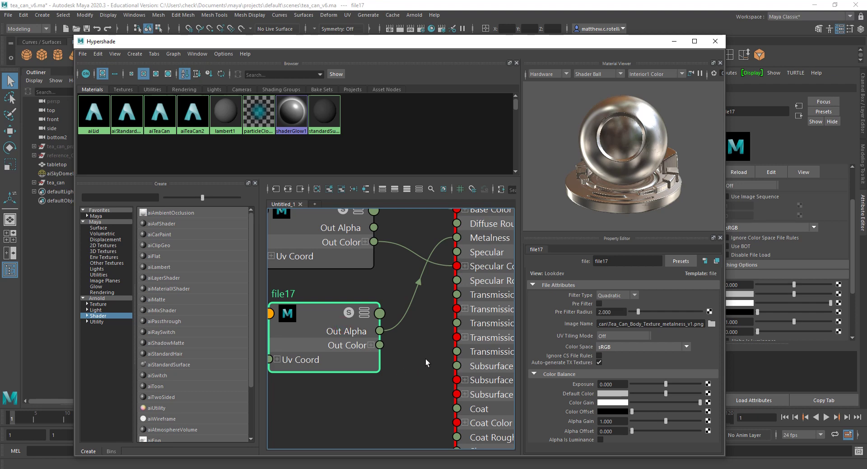
scroll(418, 358, down, 2)
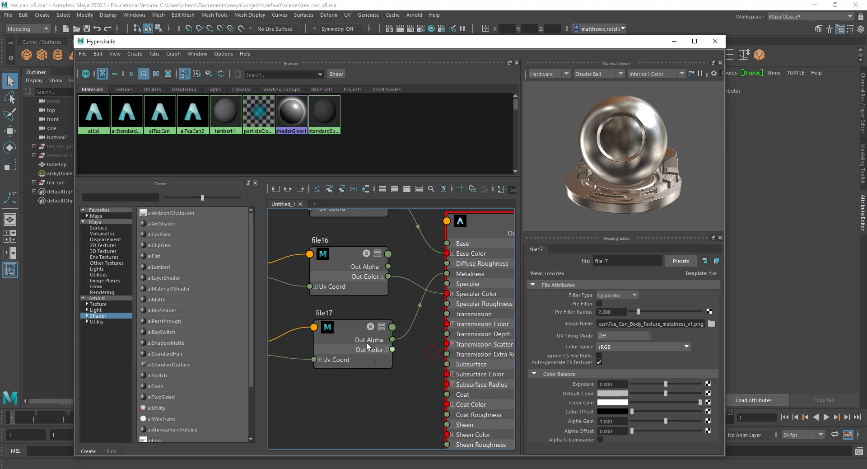
click(495, 277)
click(341, 333)
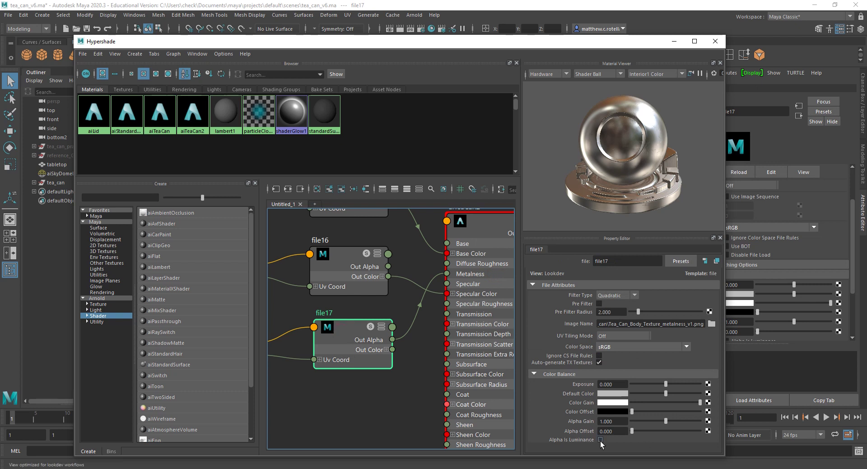
click(600, 439)
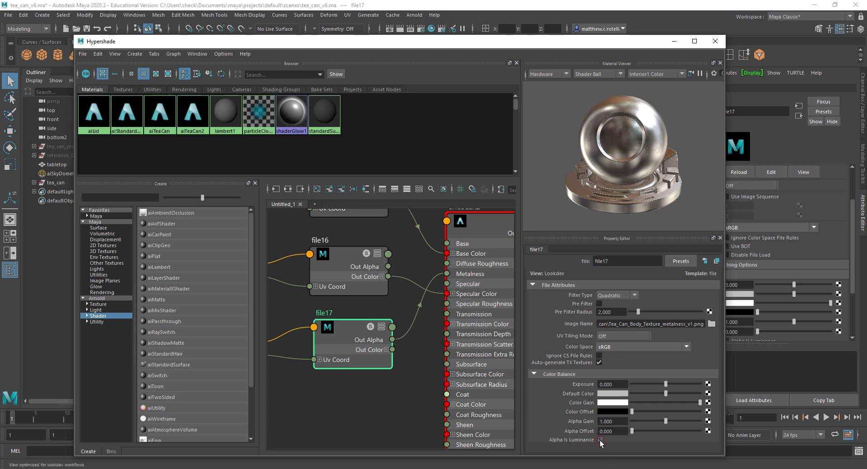
click(600, 440)
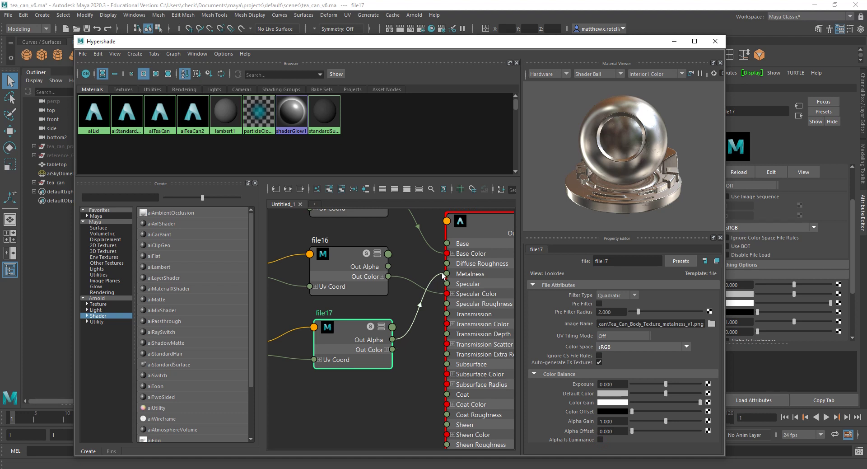
- Delete file17's link to aiTeaCan2, try its Out Color R into Metalness, then disconnect it
click(399, 353)
key(Delete)
drag(392, 349, 432, 294)
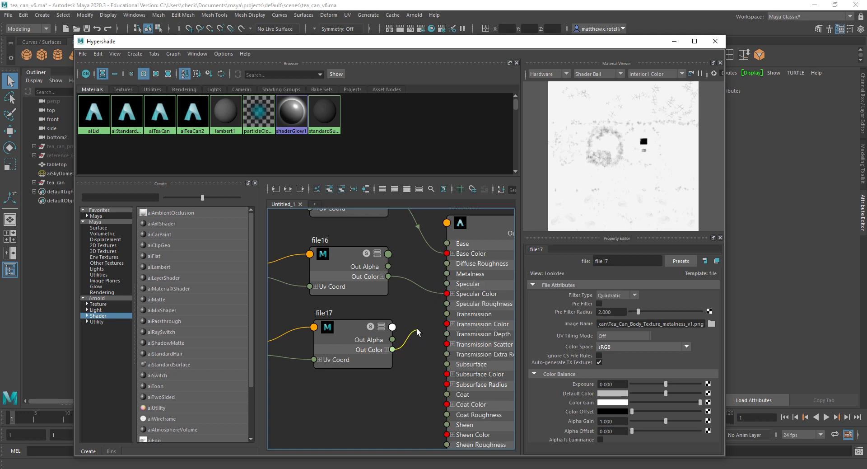
drag(392, 349, 433, 316)
click(385, 350)
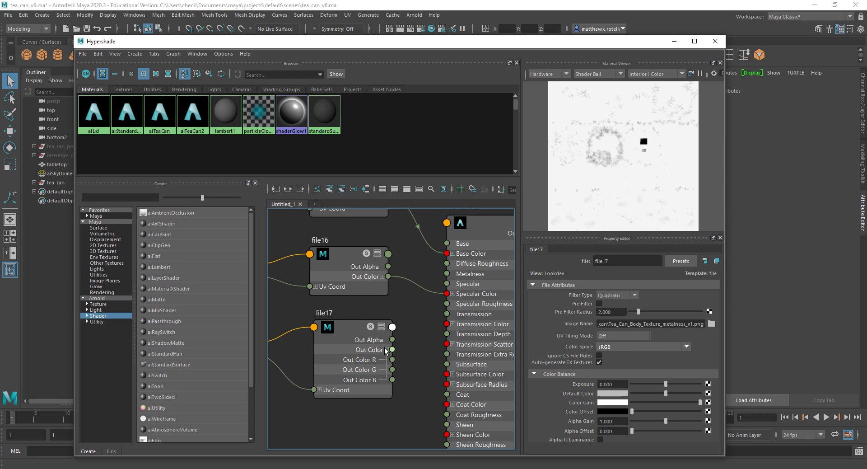
drag(392, 359, 452, 276)
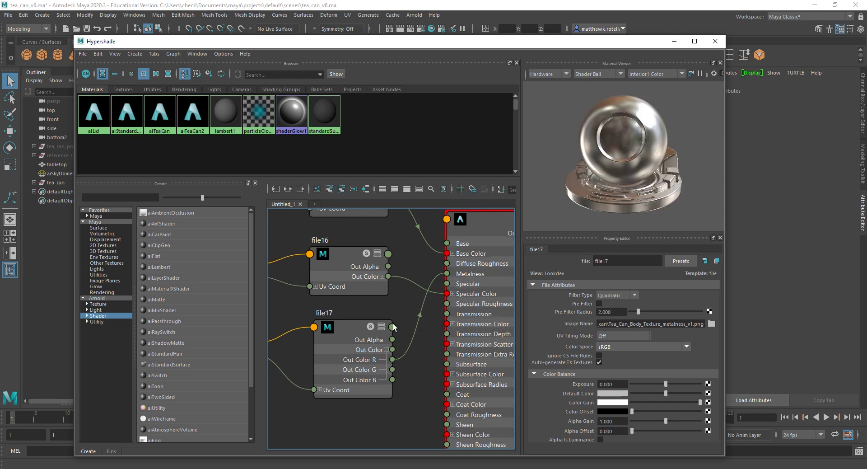
click(386, 350)
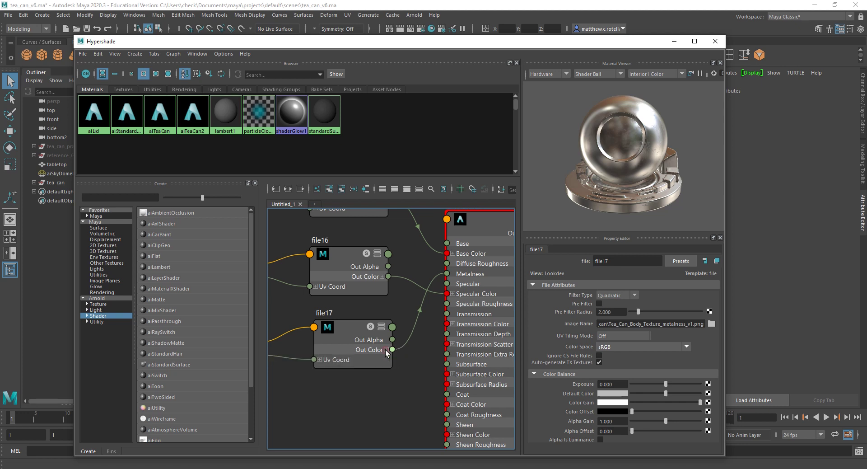
click(386, 349)
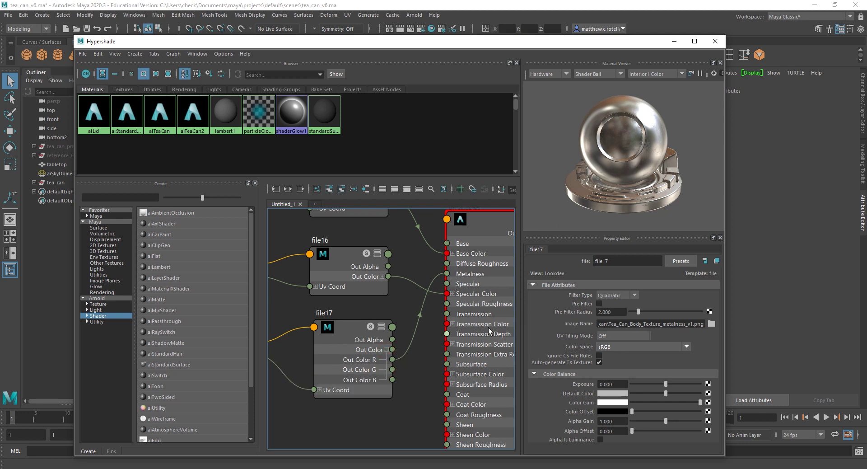
mouse_move(447, 273)
mouse_down()
mouse_move(403, 347)
mouse_move(446, 274)
mouse_up()
- Turn on Alpha Is Luminance so file17's Out Alpha drives Metalness
drag(350, 329, 351, 317)
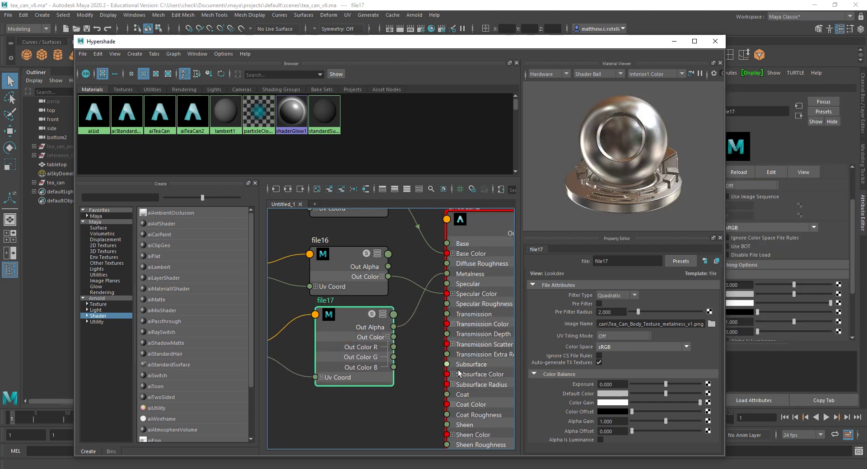
click(600, 439)
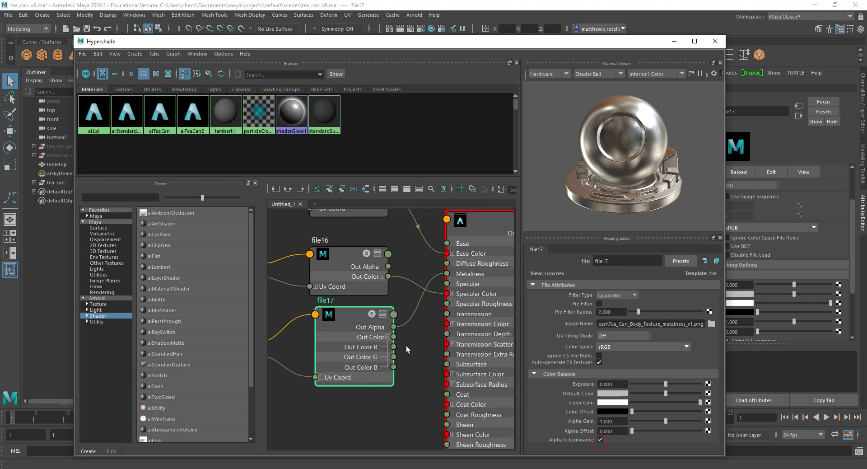
click(386, 337)
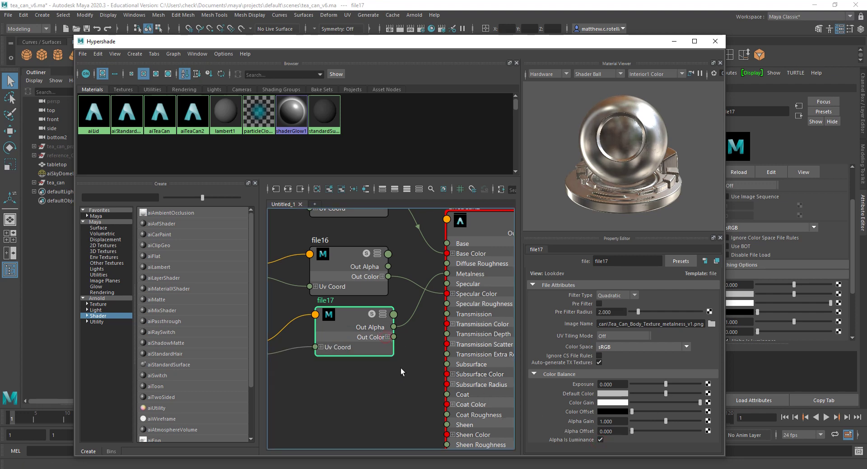
scroll(401, 367, down, 4)
scroll(364, 362, up, 2)
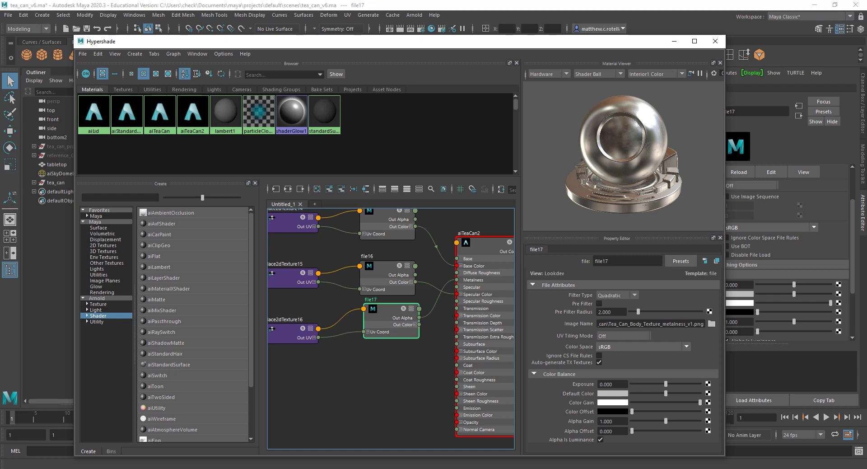
- Step through the grunge_1 to grunge_5 renders in Photos, ending on the can's underside
key(alt+Tab)
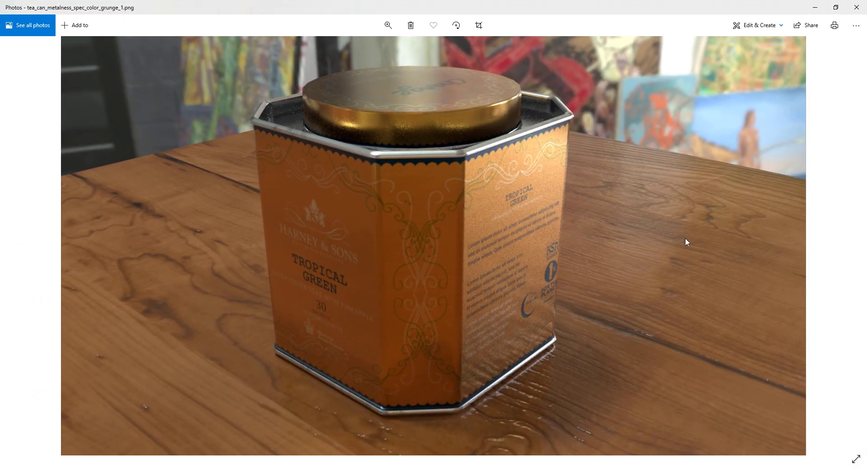
click(844, 246)
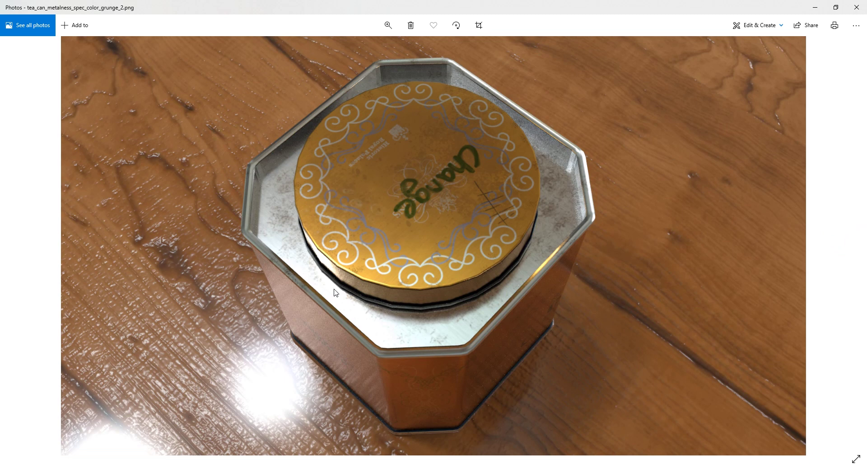
click(844, 268)
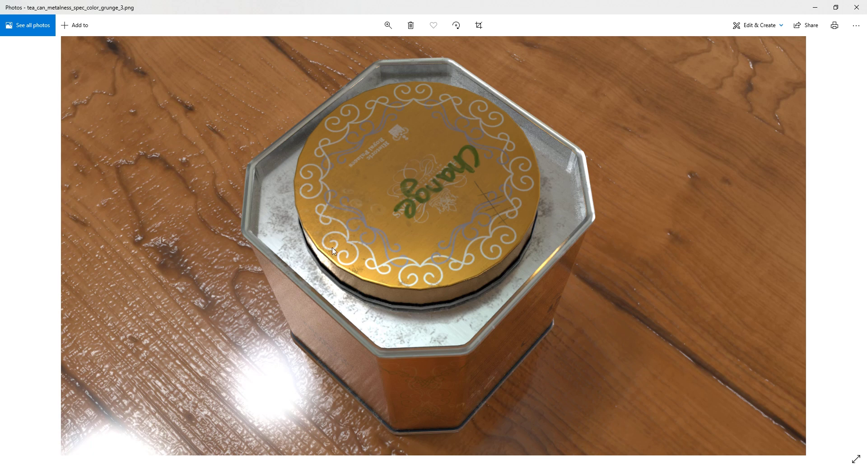
click(25, 250)
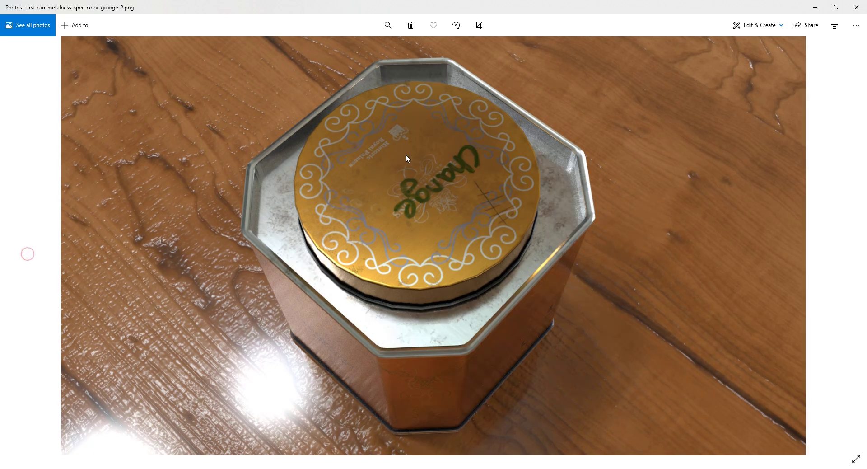
click(844, 246)
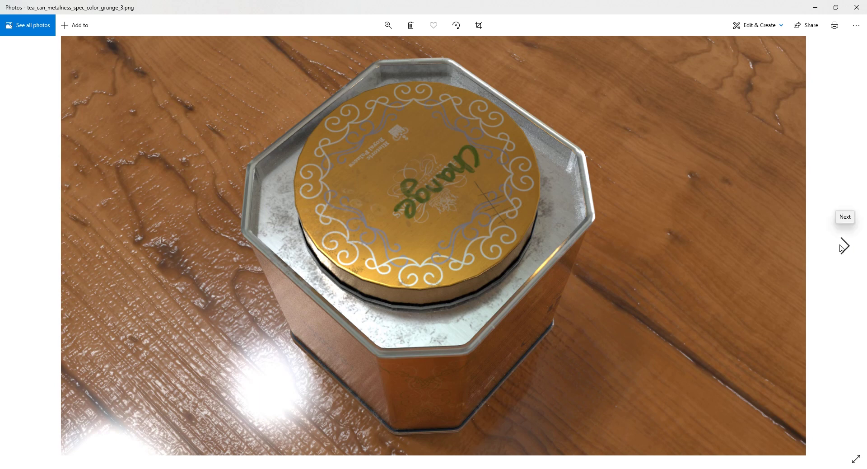
click(842, 247)
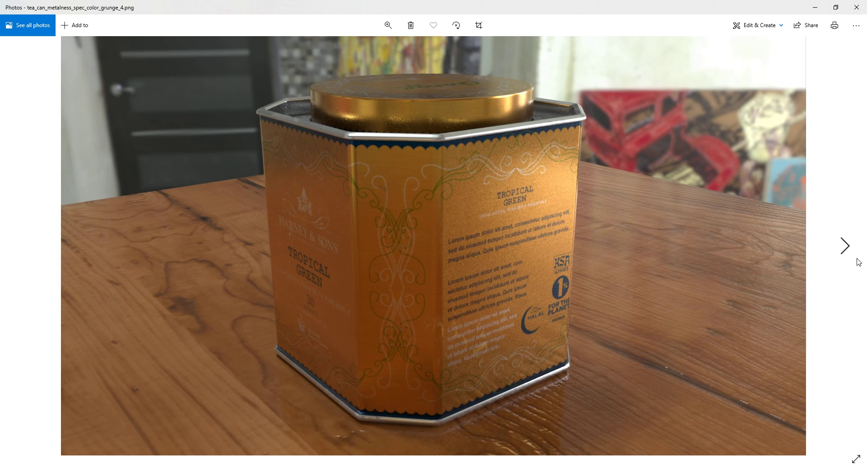
click(844, 251)
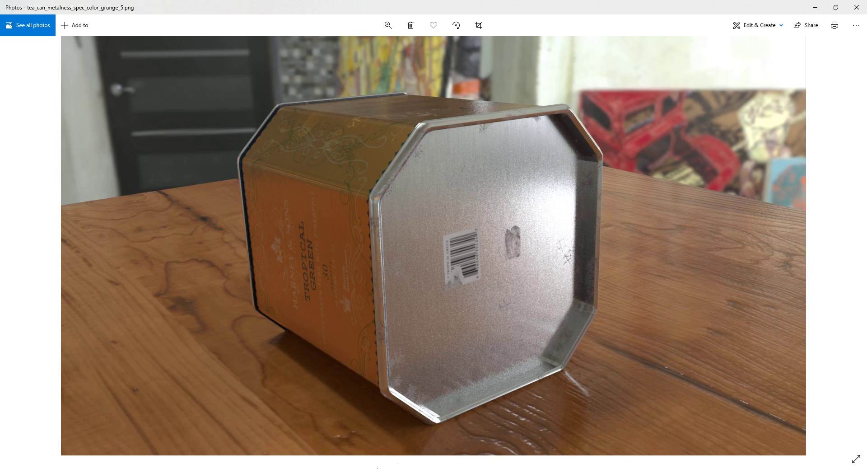
mouse_move(365, 468)
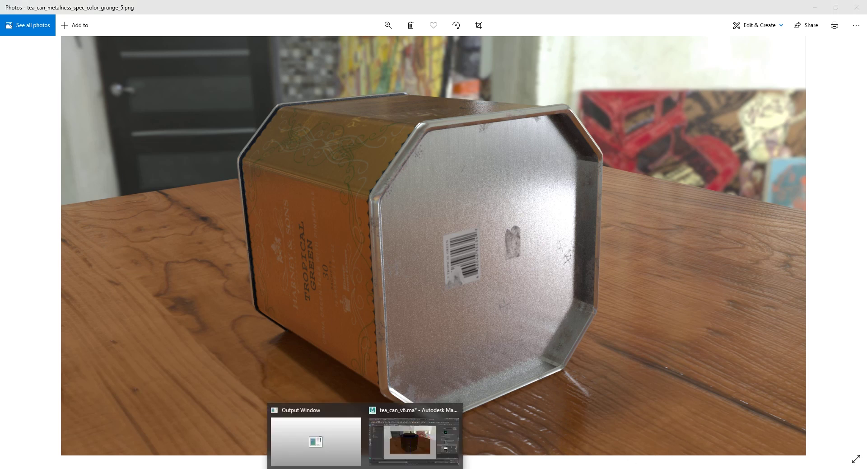
mouse_move(408, 460)
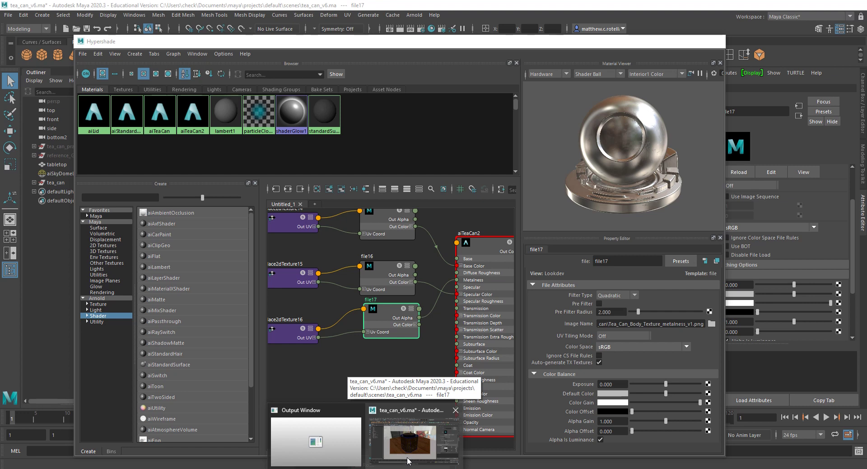
- Reduce aiTeaCan2's Specular Roughness from 0.200 to 0.182
click(408, 460)
click(499, 251)
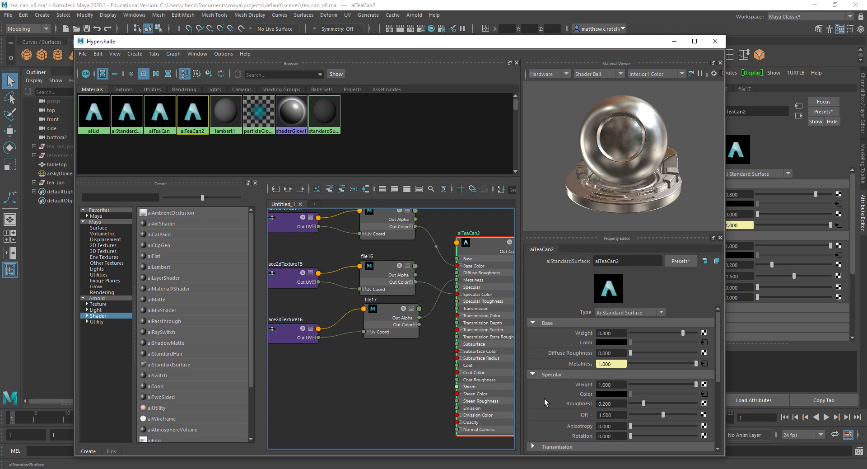
drag(382, 312, 375, 319)
click(477, 250)
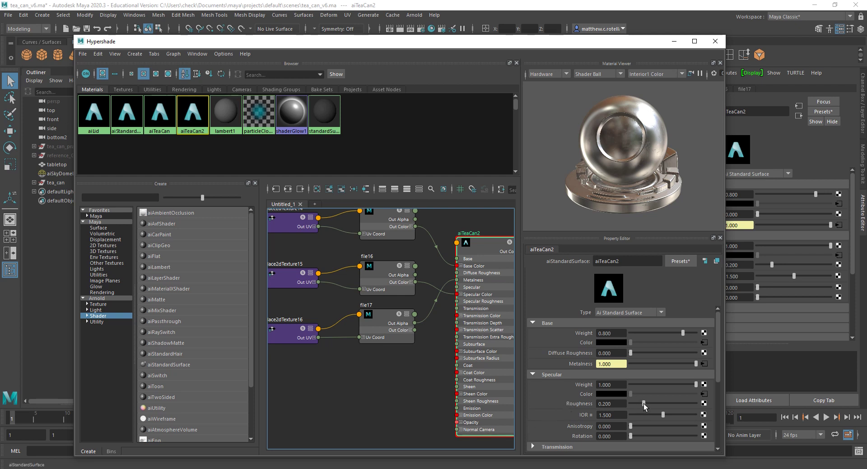
mouse_move(643, 403)
mouse_down()
mouse_move(616, 404)
mouse_move(700, 406)
mouse_move(587, 405)
mouse_move(643, 408)
mouse_up()
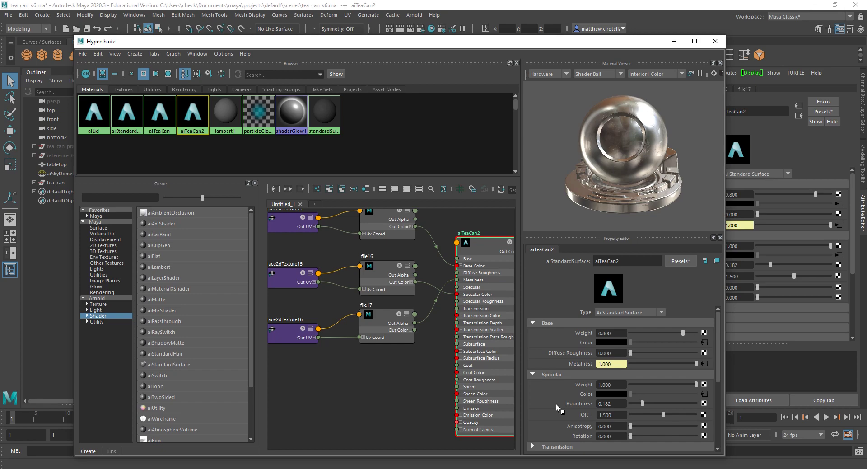
- Show Tea_Can_Body_Texture_spec_roughness_v5.png in Photoshop
key(alt+Tab)
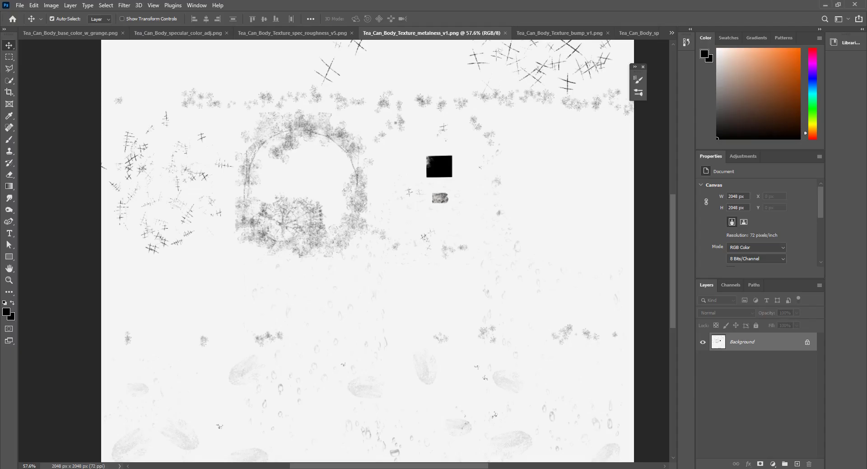
click(272, 33)
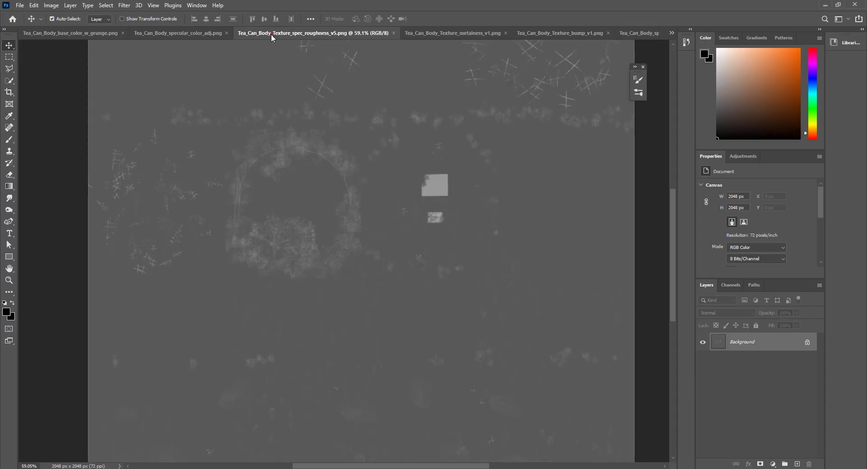
alt+scroll(396, 251, down, 3)
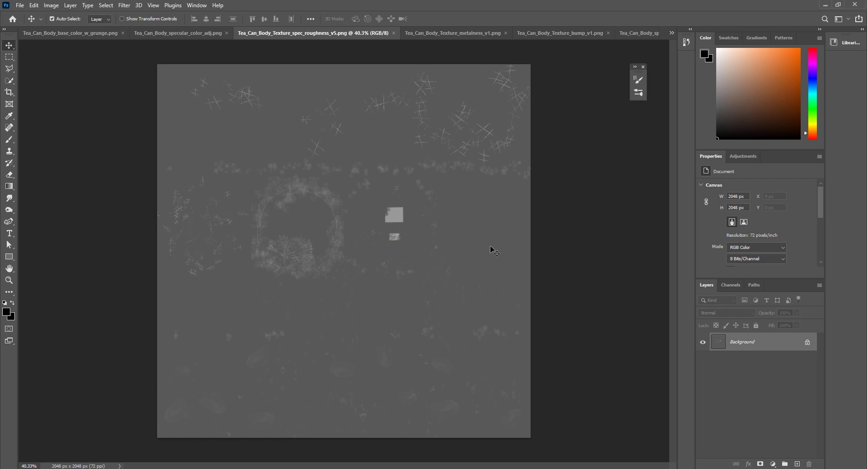
- Try brightness values 35 and 45 in the foreground Color Picker, then cancel without changes
click(705, 55)
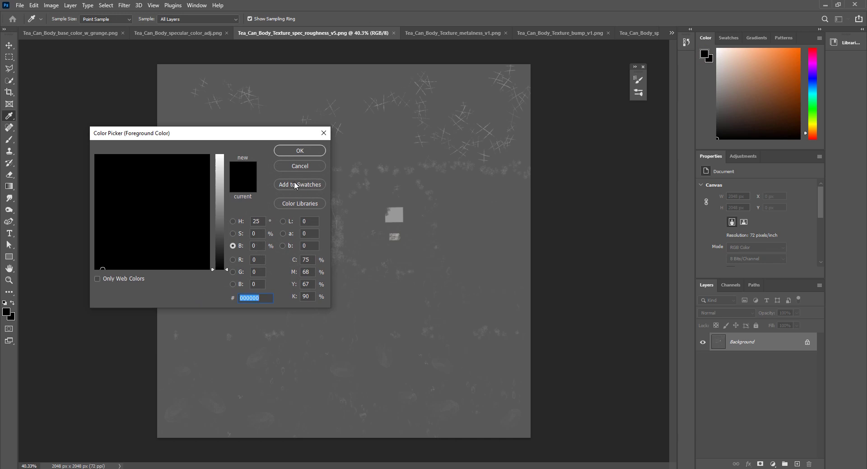
key(Return)
click(705, 55)
click(261, 246)
text(35)
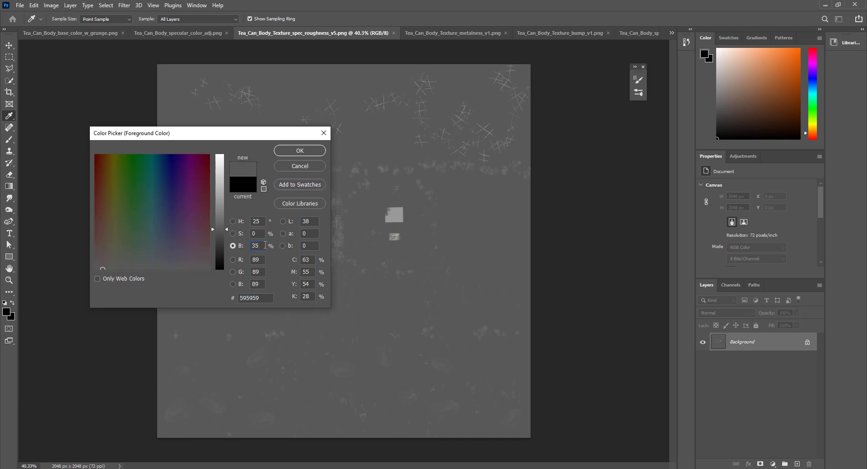
key(BackSpace)
key(BackSpace)
text(45)
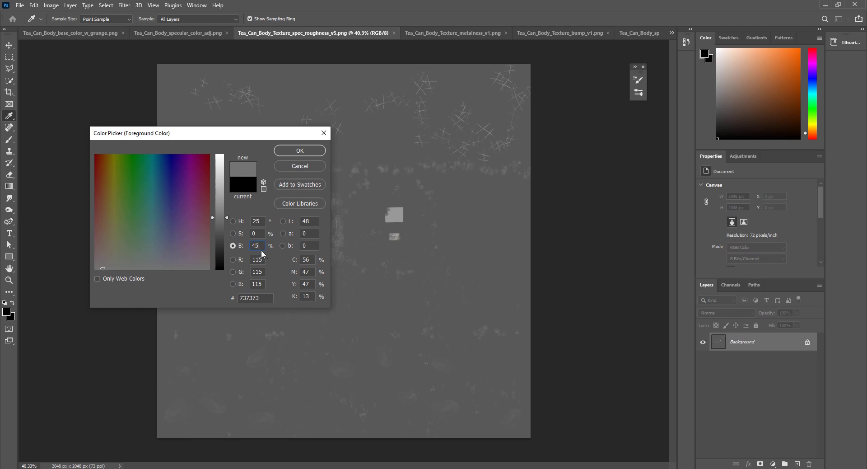
drag(259, 248, 251, 248)
text(35)
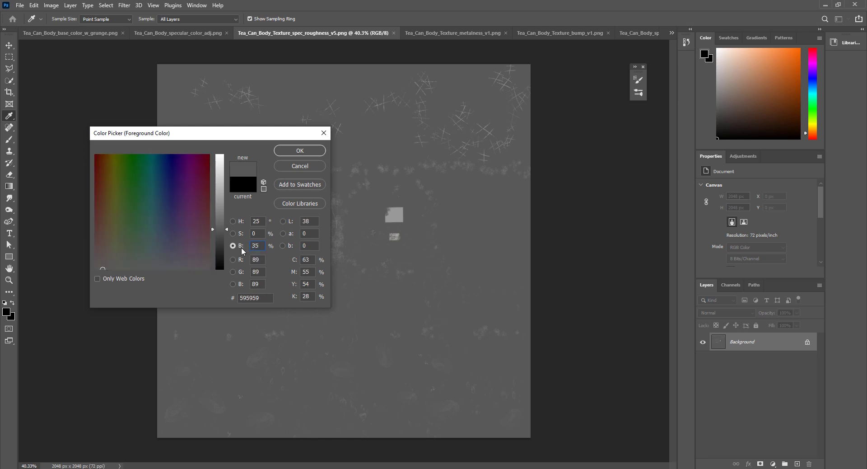
click(480, 249)
click(285, 167)
key(v)
alt+scroll(437, 242, up, 2)
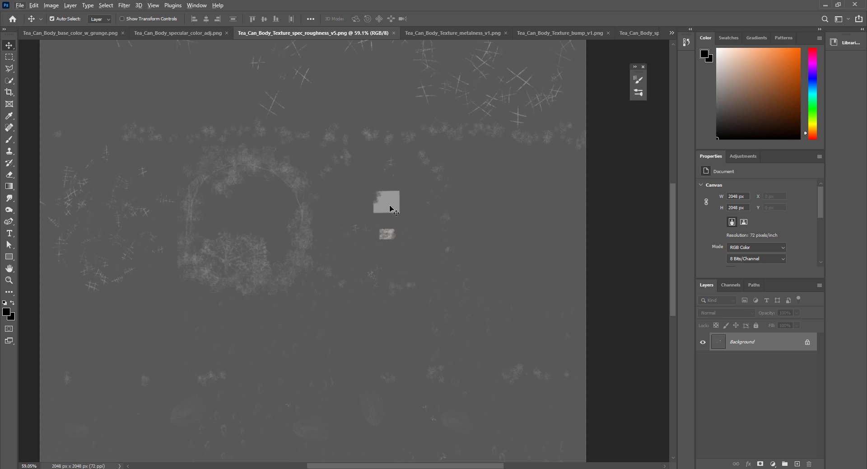
- Eyedropper the light square's grey, confirm it reads #999999, then return to Maya
key(i)
key(alt+i)
drag(461, 228, 394, 207)
click(704, 54)
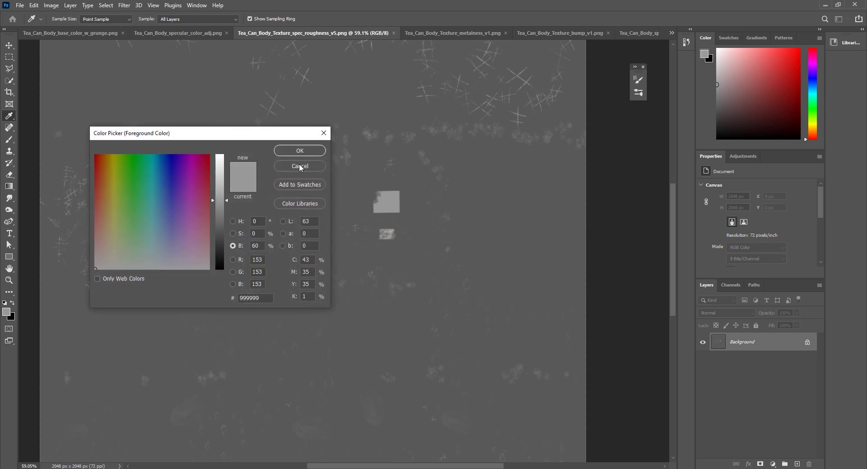
click(324, 133)
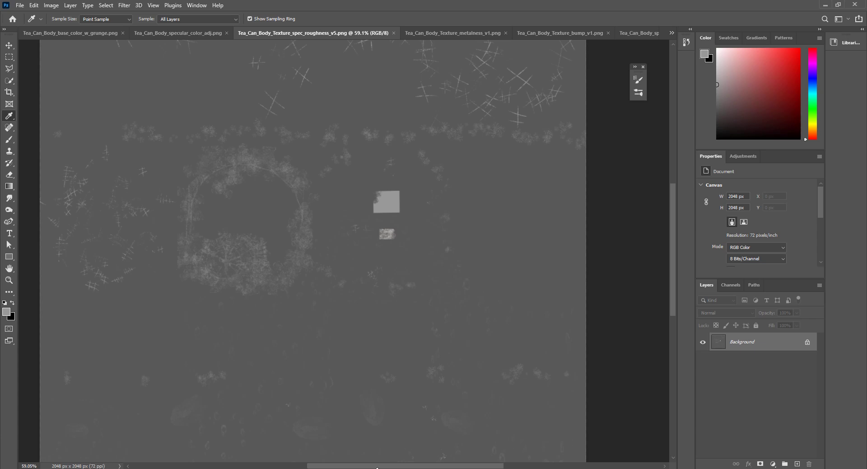
mouse_move(377, 468)
click(433, 436)
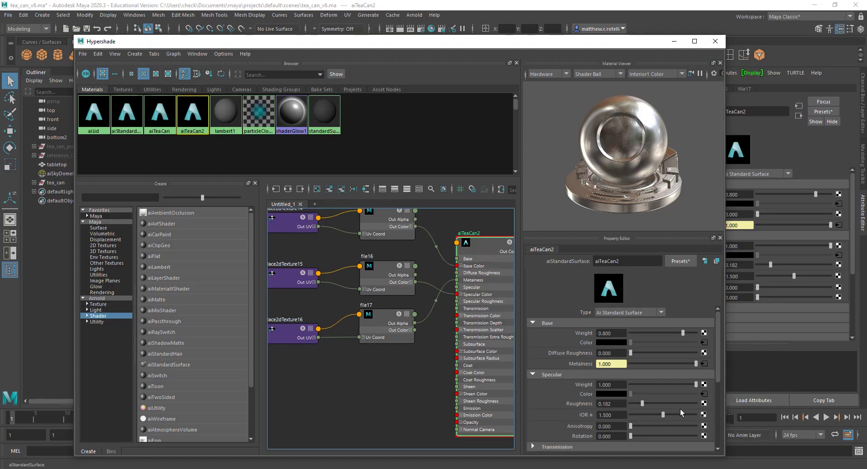
- Map a file18 texture loading Tea_Can_Body_Texture_spec_roughness_v5.png onto Specular Roughness
click(703, 403)
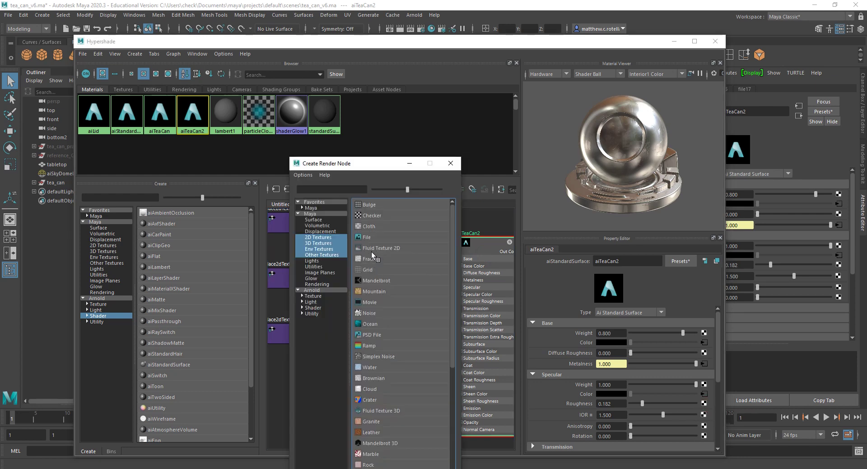
click(370, 237)
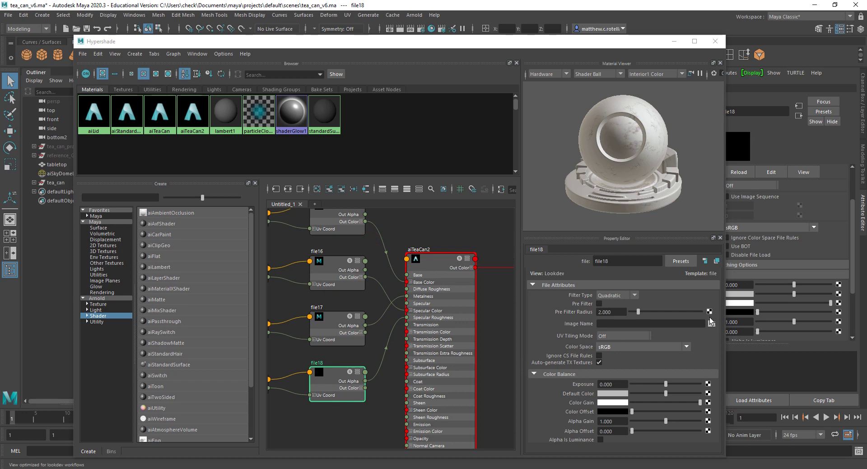
click(710, 322)
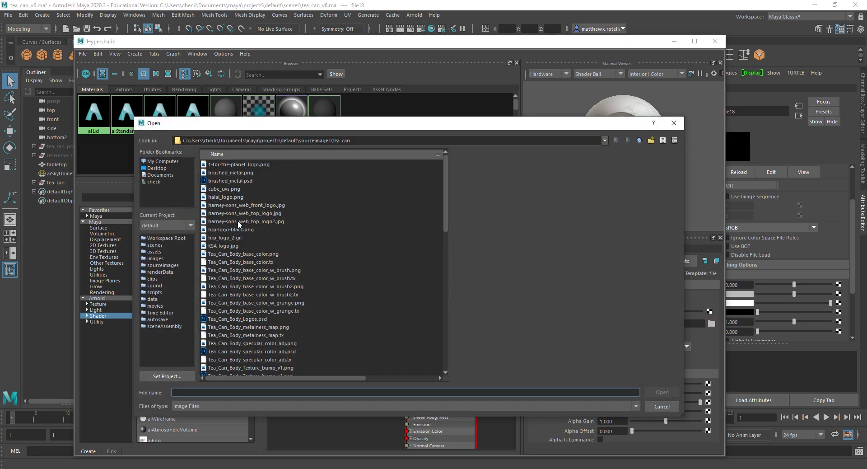
scroll(264, 289, down, 3)
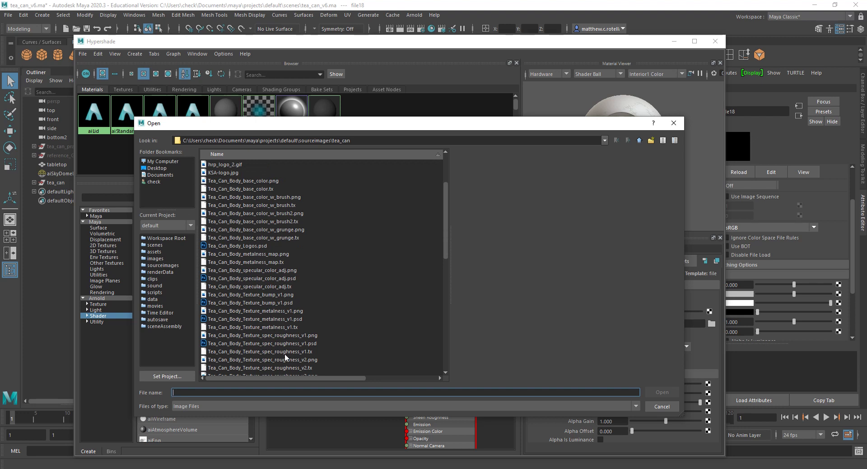
scroll(259, 337, down, 3)
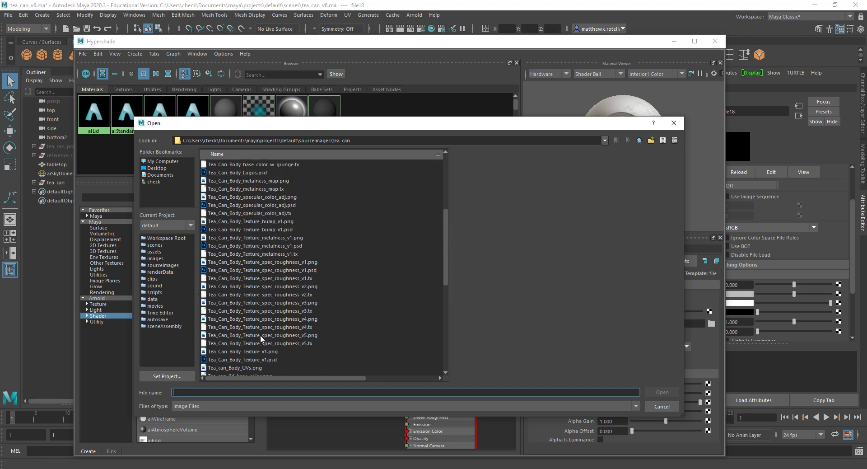
click(260, 335)
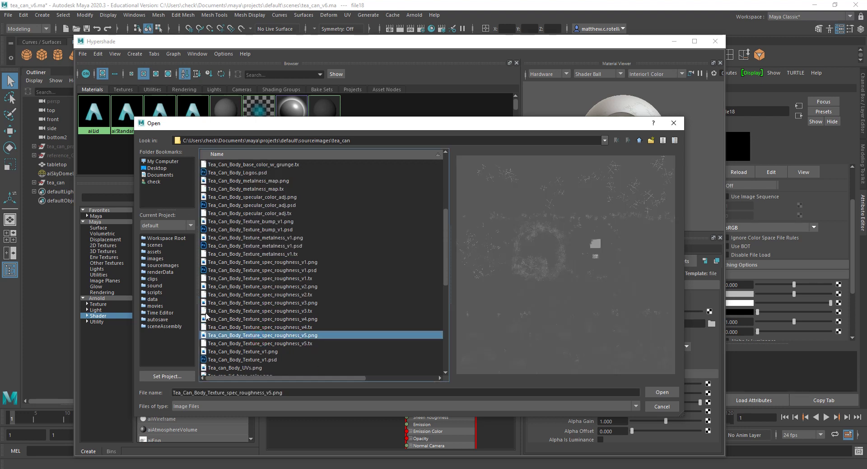
click(277, 321)
click(285, 335)
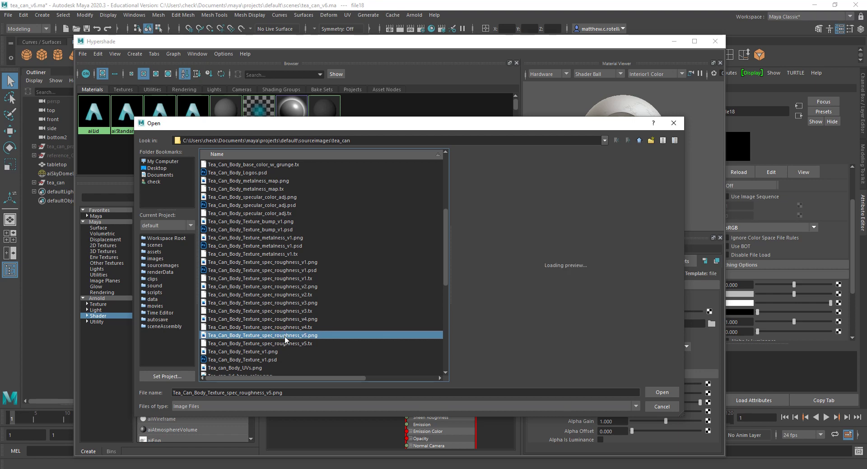
click(660, 392)
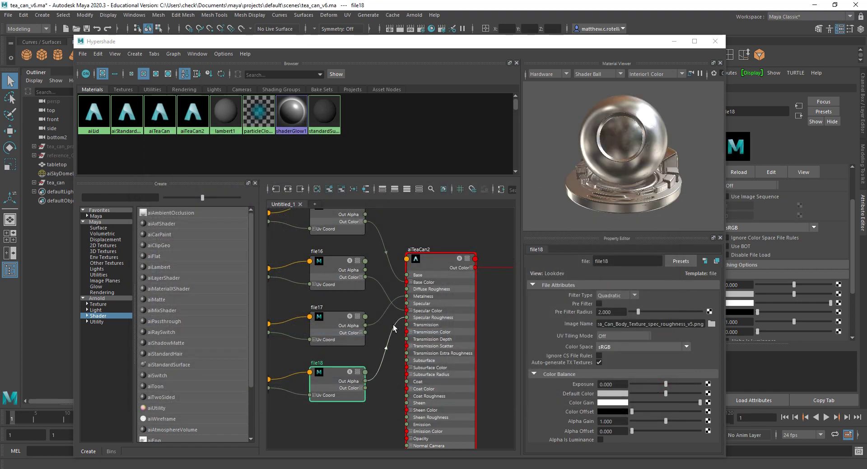
- Turn on Alpha Is Luminance for file18
scroll(380, 391, up, 4)
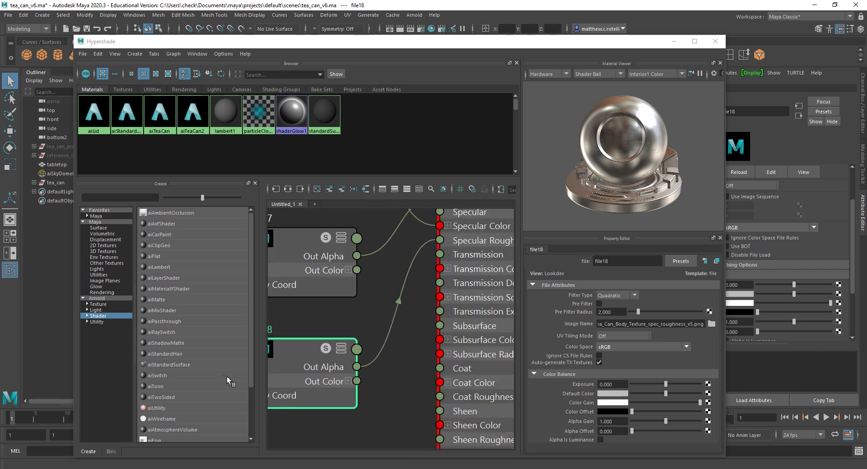
drag(301, 359, 302, 355)
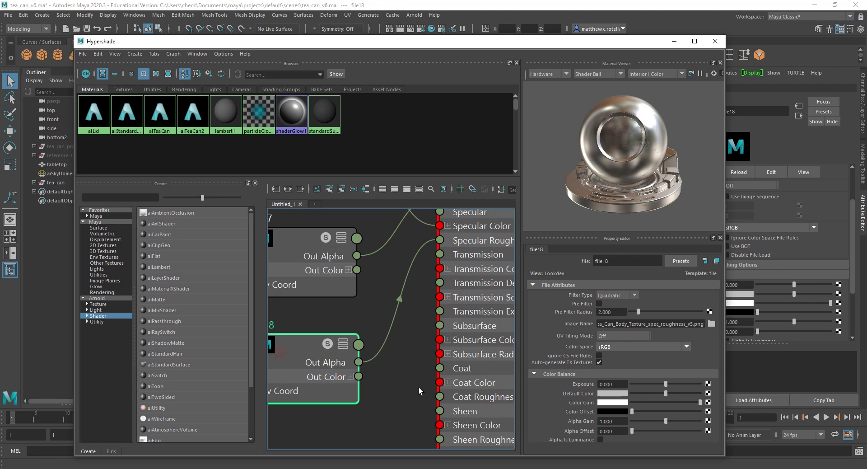
alt+middle_drag(422, 392, 466, 345)
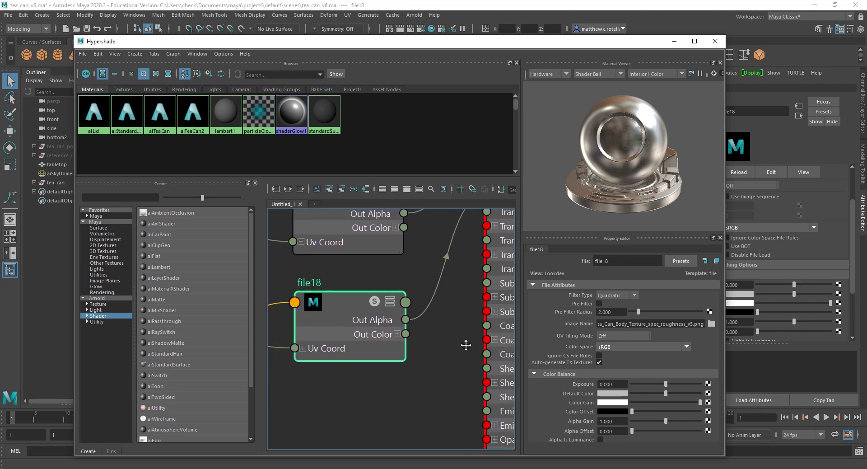
click(600, 439)
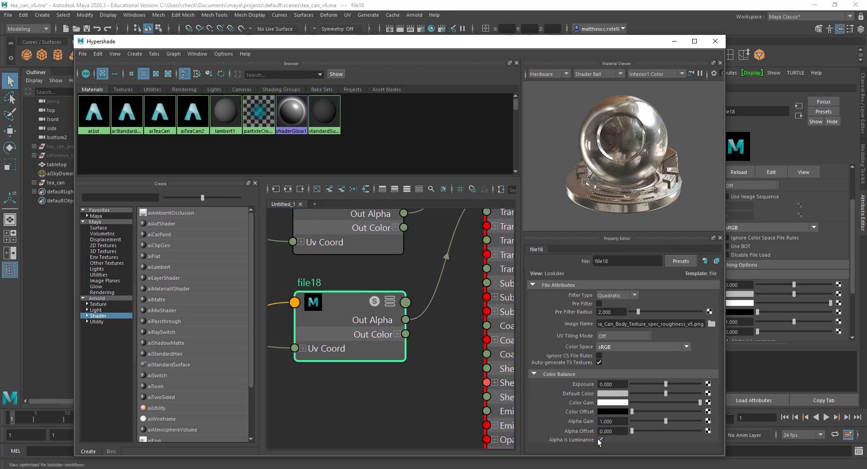
scroll(406, 344, down, 5)
scroll(378, 319, up, 3)
scroll(375, 340, down, 1)
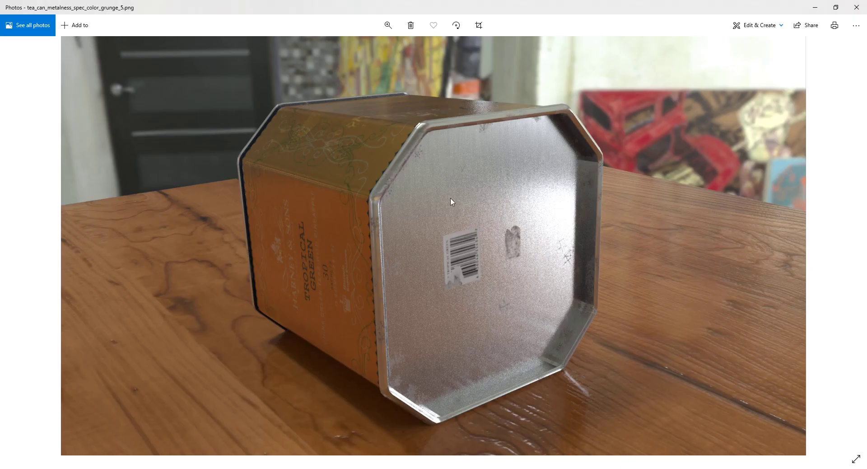
- Step through the roughness and bump renders, ending on tea_can_metalness_spec_color_grunge_roughness_bump_1.png
click(833, 232)
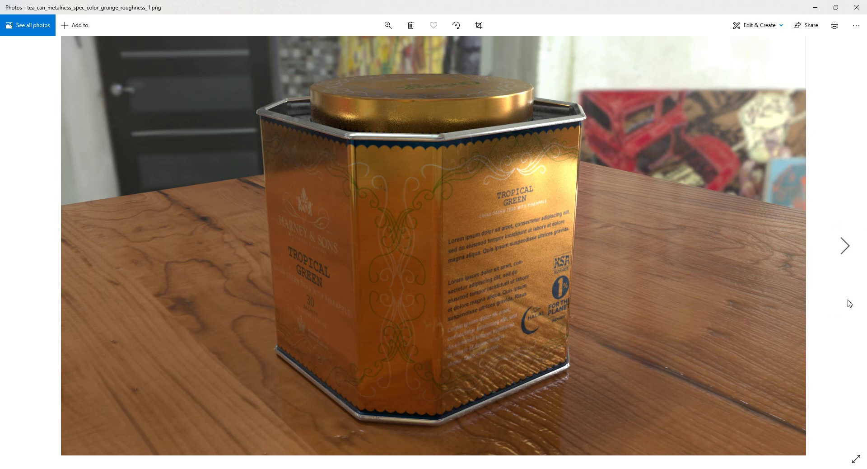
key(Right)
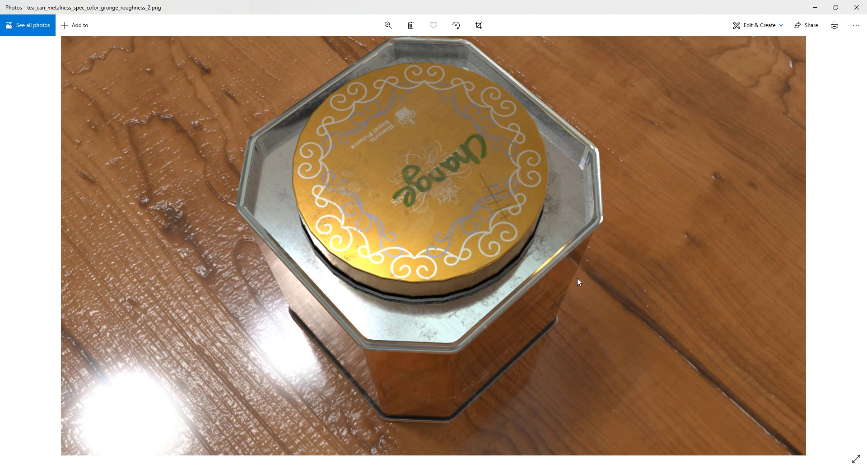
click(847, 259)
click(23, 245)
click(848, 273)
click(853, 274)
click(841, 236)
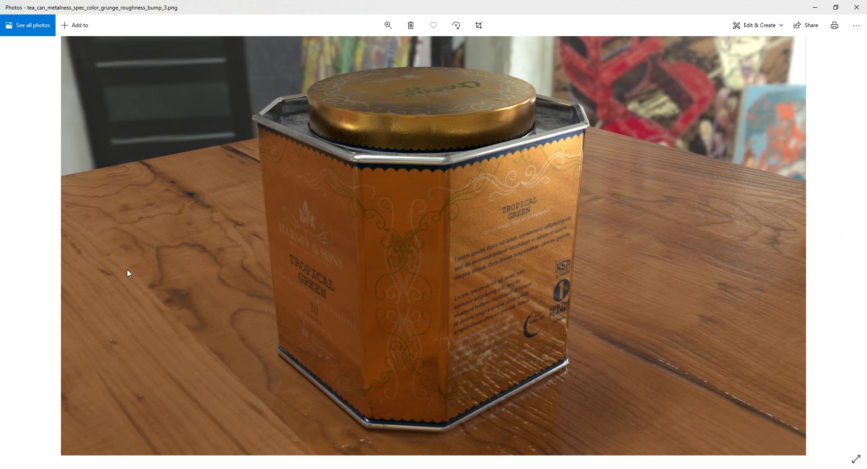
click(21, 243)
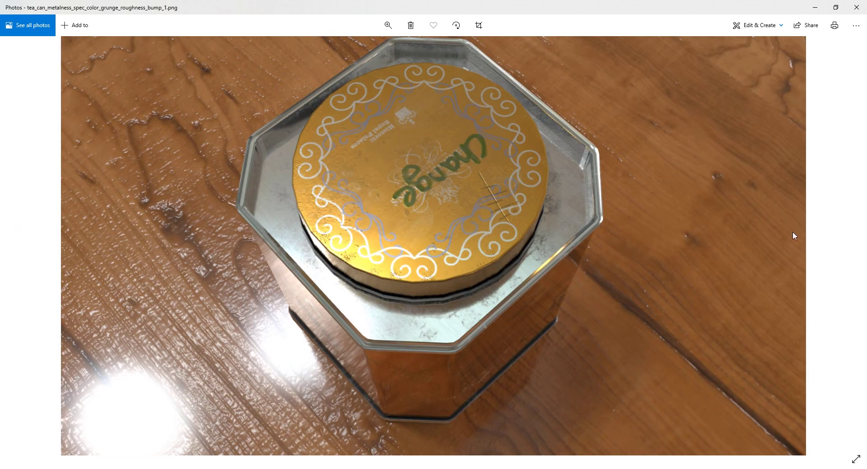
- Bring up Tea_Can_Body_Texture_bump_v1.png in Photoshop and zoom around its scratch marks and light square
key(alt+Tab)
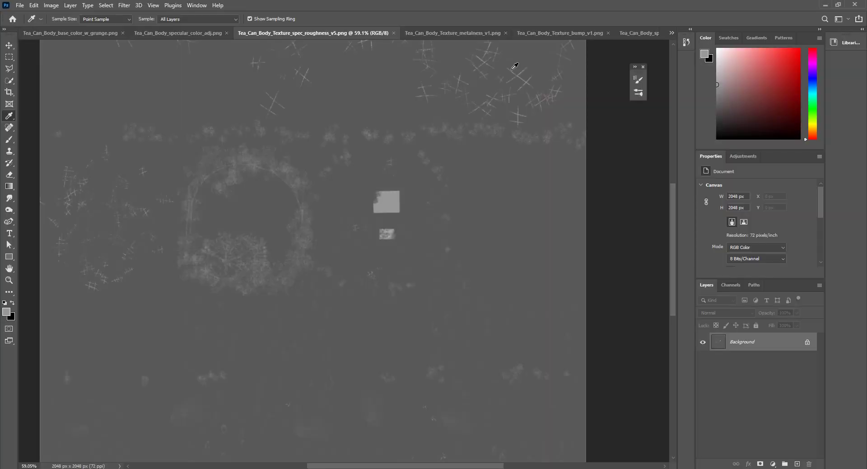
click(558, 33)
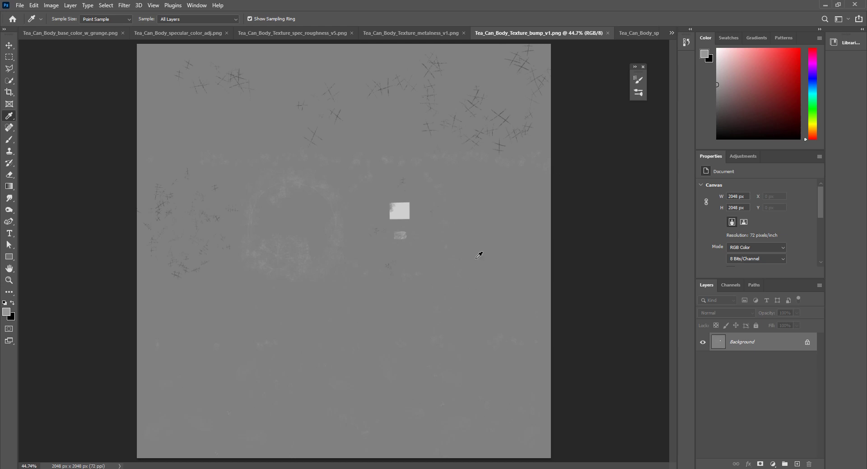
alt+scroll(479, 255, up, 3)
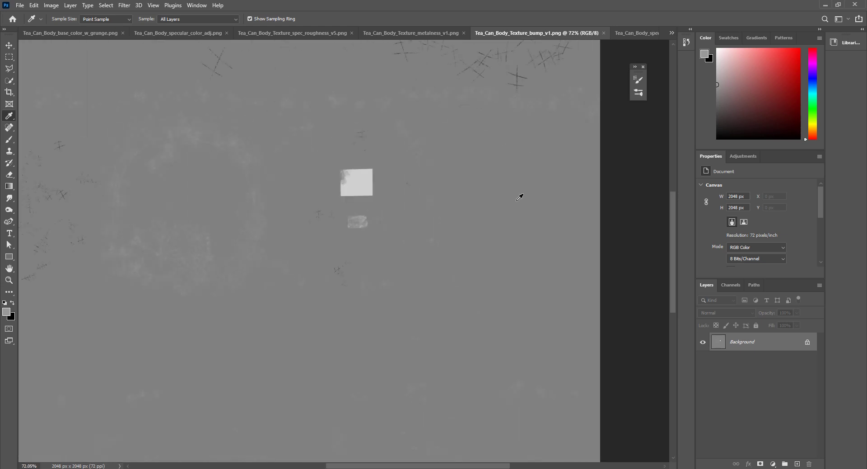
scroll(524, 189, down, 1)
scroll(524, 190, up, 4)
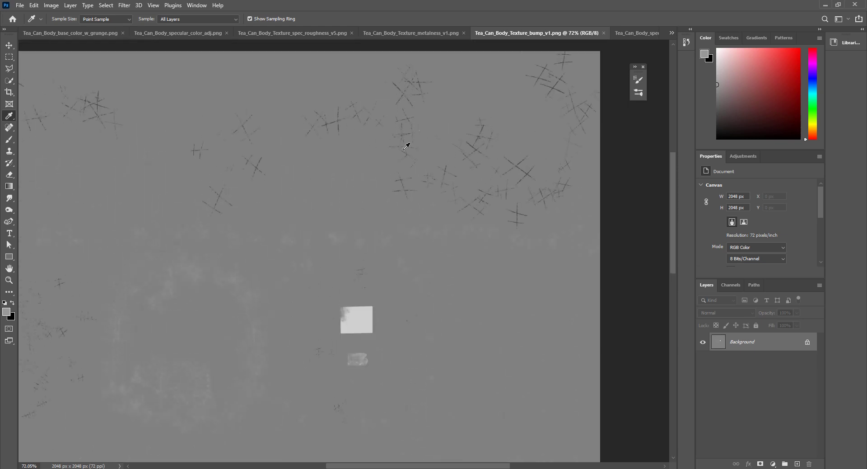
scroll(411, 156, down, 3)
scroll(365, 221, down, 1)
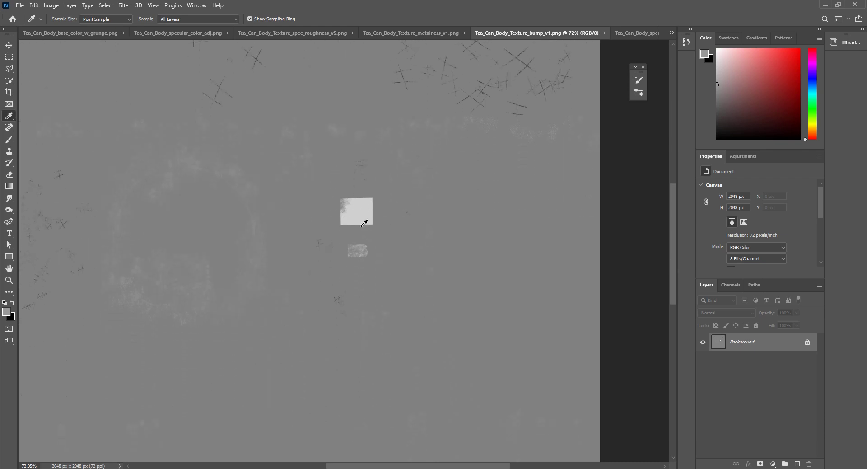
alt+scroll(371, 210, down, 2)
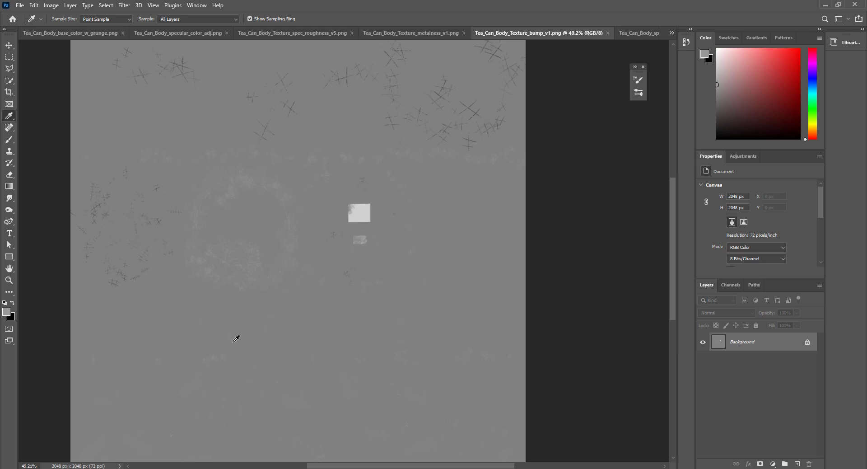
scroll(244, 276, down, 2)
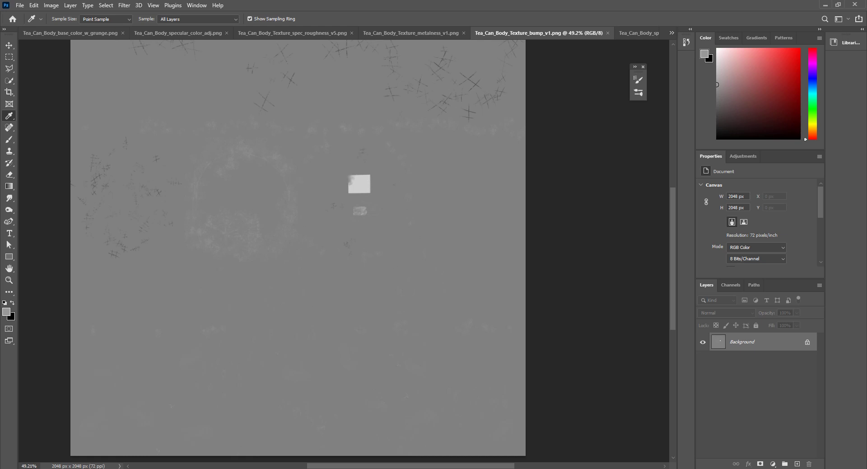
- Connect a new File texture to aiTeaCan2's Geometry Bump Mapping
mouse_move(365, 468)
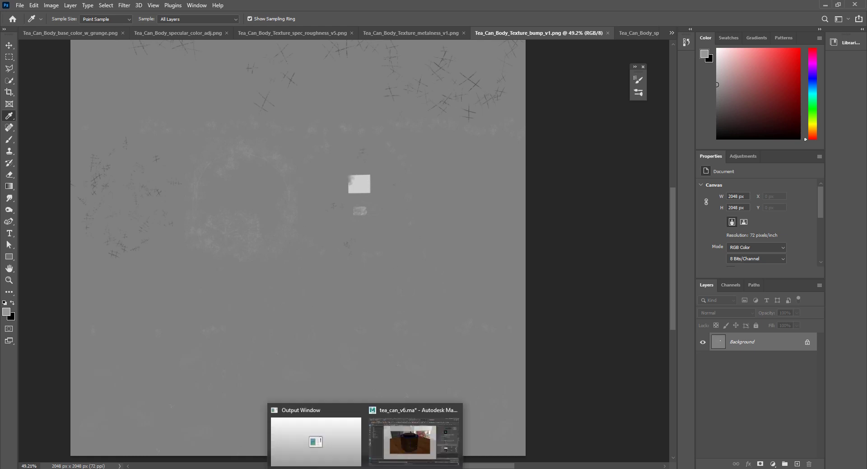
click(414, 437)
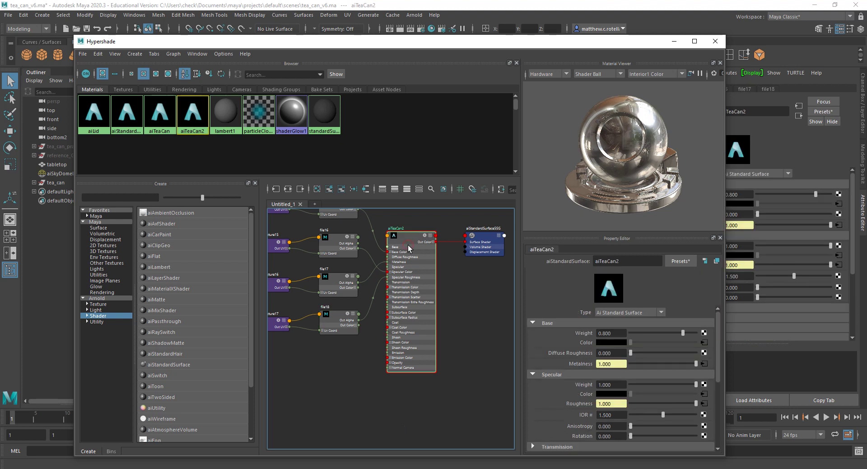
scroll(586, 394, down, 3)
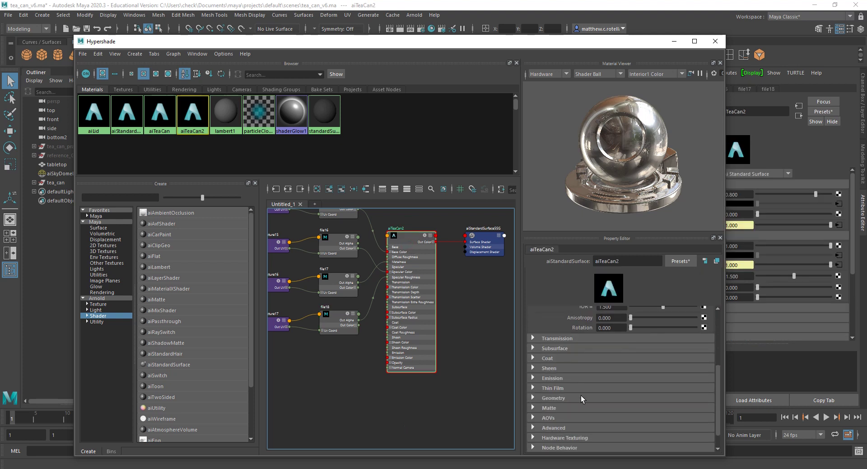
click(555, 397)
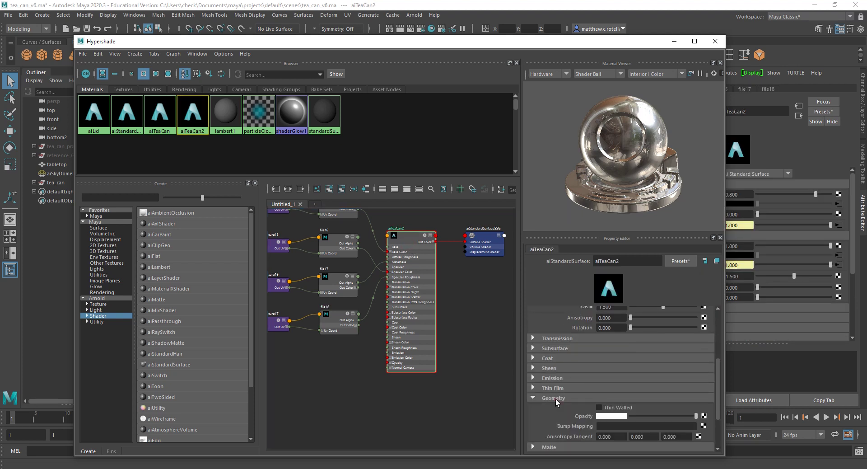
click(703, 427)
click(370, 239)
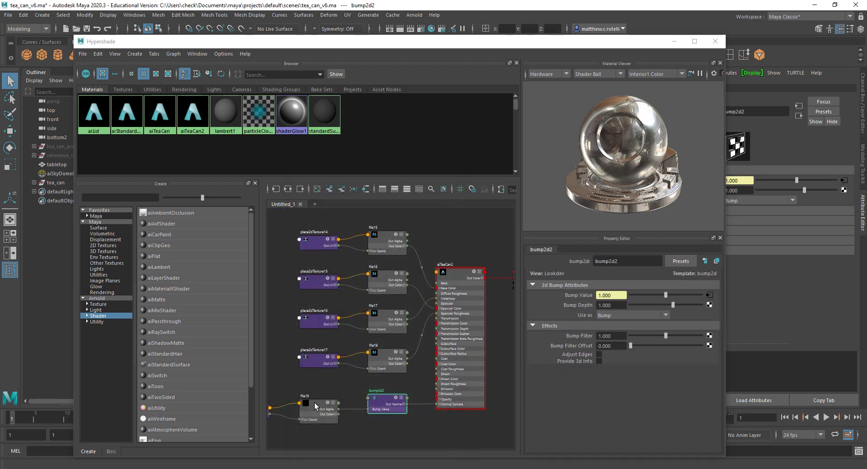
- Set the bump2d2 Bump Depth to 0.1 and select the file19 texture node
click(617, 304)
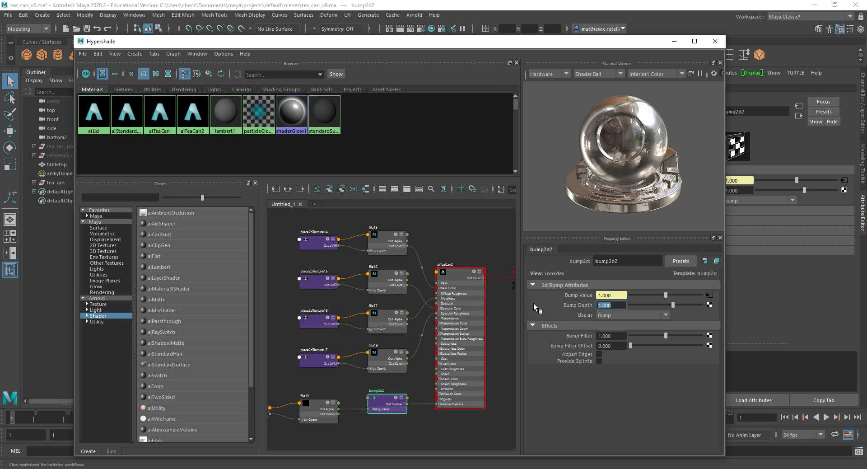
text(.1)
key(Return)
click(320, 406)
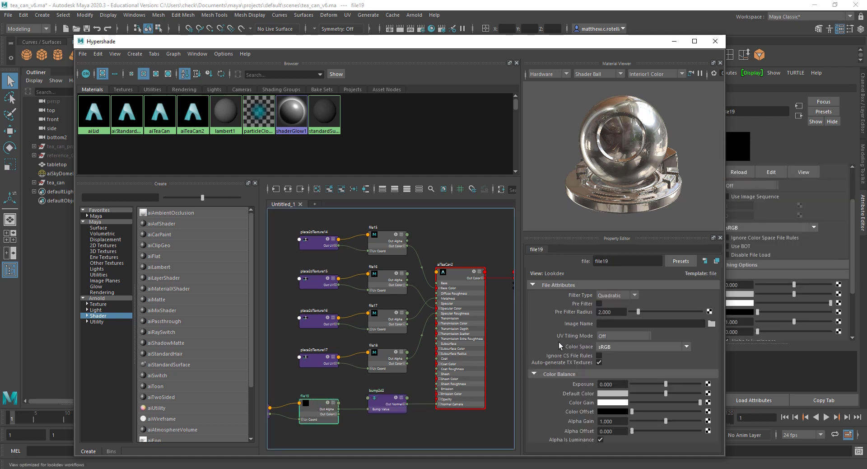
- Load Tea_Can_Body_Texture_bump_v1.png as file19's image and review its attributes
click(710, 323)
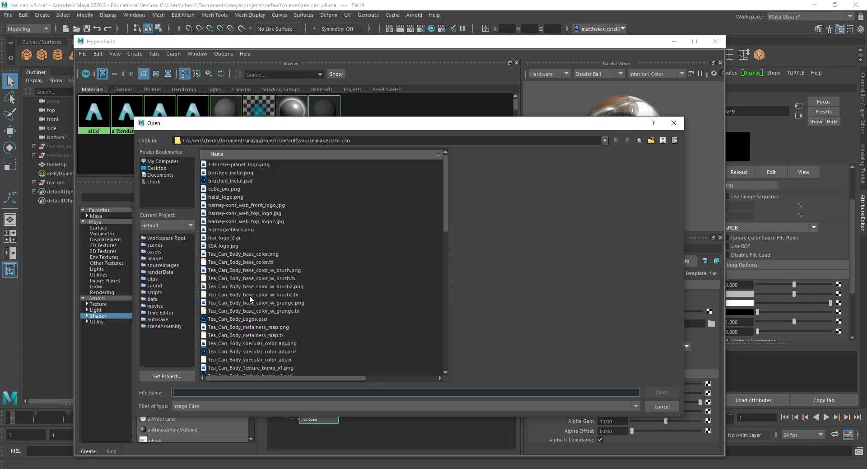
scroll(246, 304, down, 7)
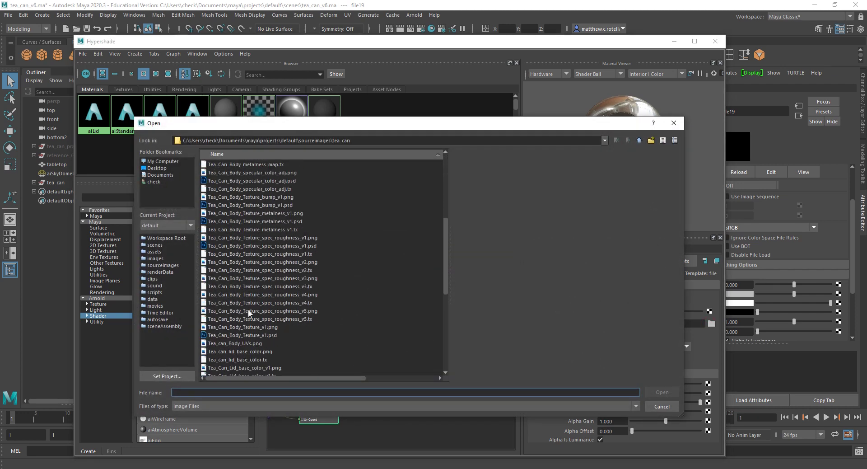
click(257, 198)
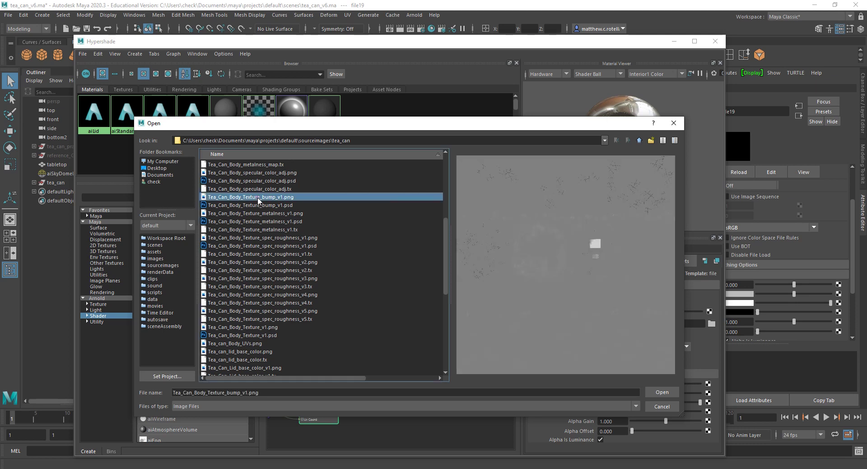
click(662, 392)
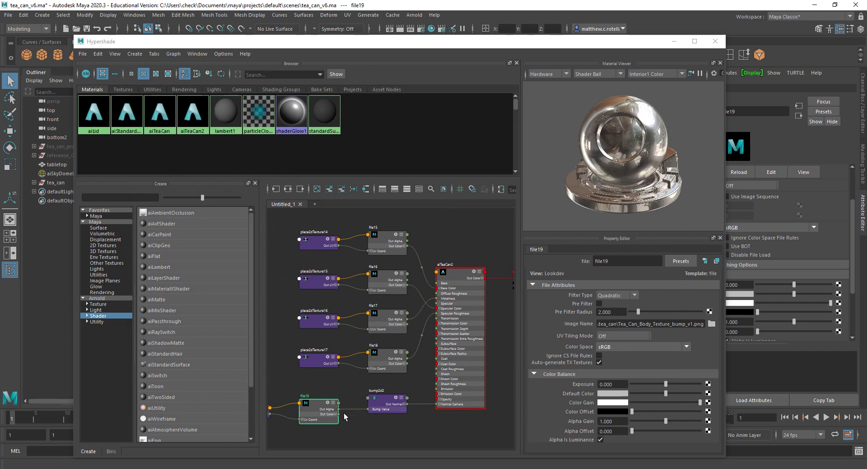
scroll(343, 414, up, 8)
scroll(461, 375, down, 5)
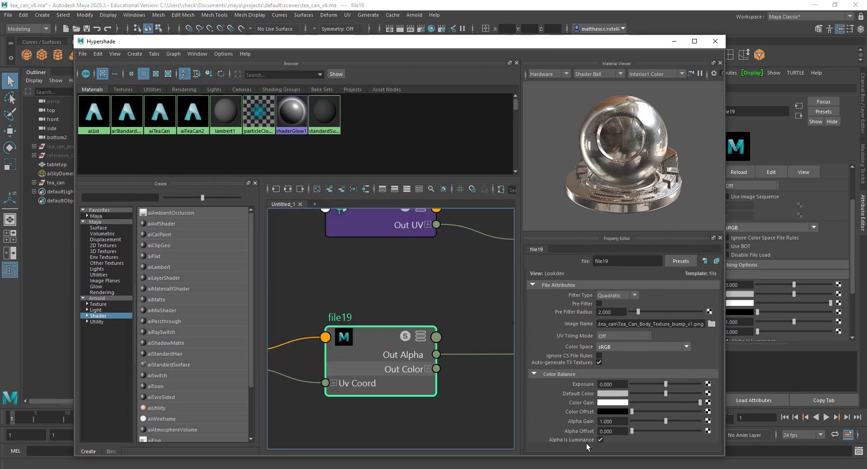
scroll(447, 375, down, 5)
scroll(447, 376, down, 6)
scroll(378, 370, up, 2)
scroll(394, 399, up, 3)
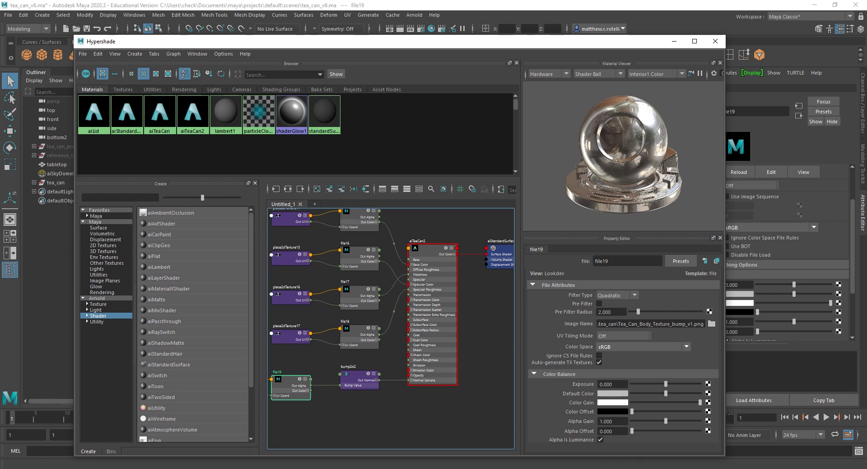
- Page through the tea_can_metalness_spec_color_grunge_roughness_bump renders in Photos, then return to Maya's Hypershade
key(alt+Tab)
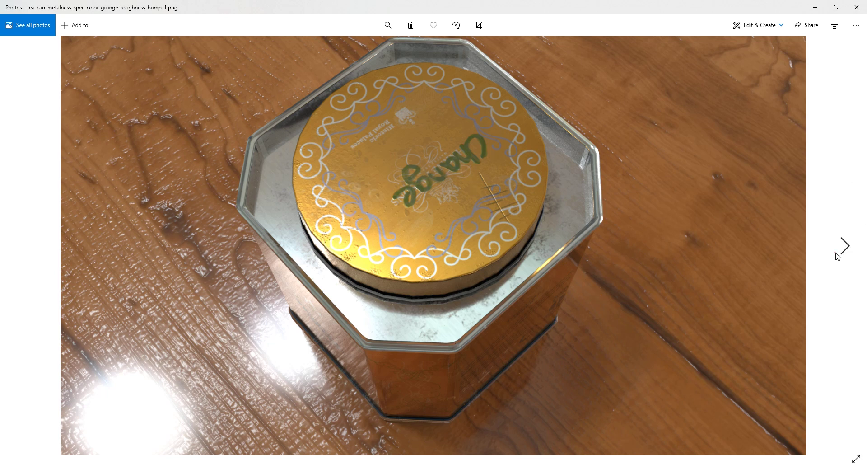
key(Right)
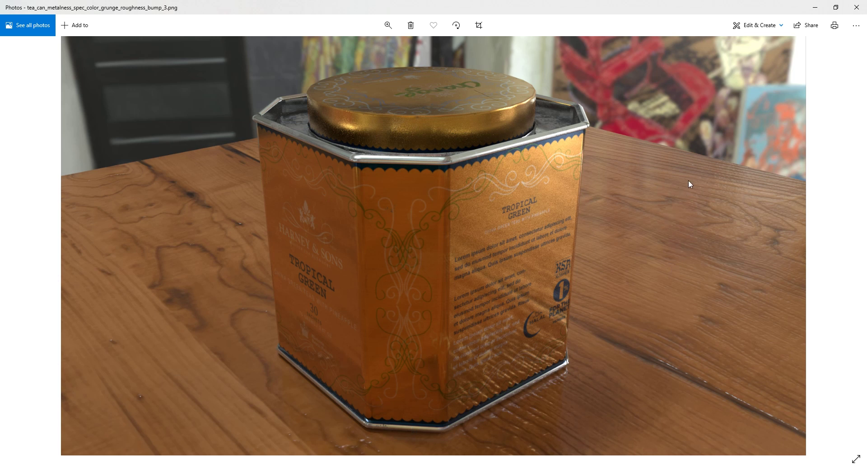
click(844, 249)
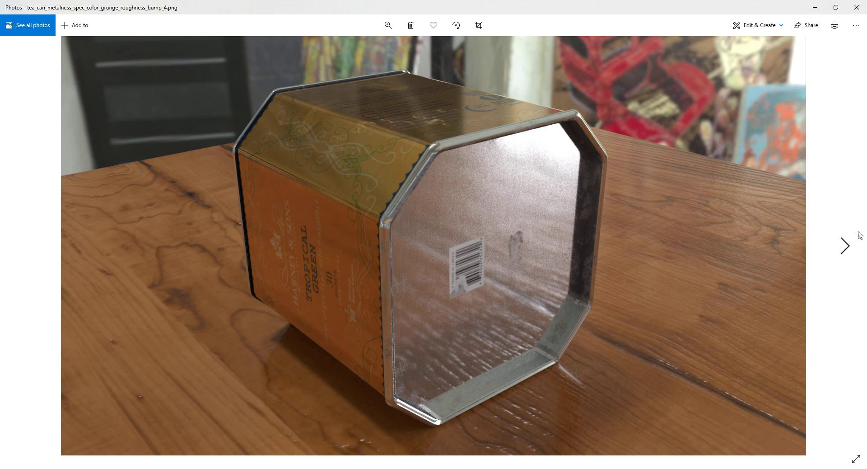
click(853, 234)
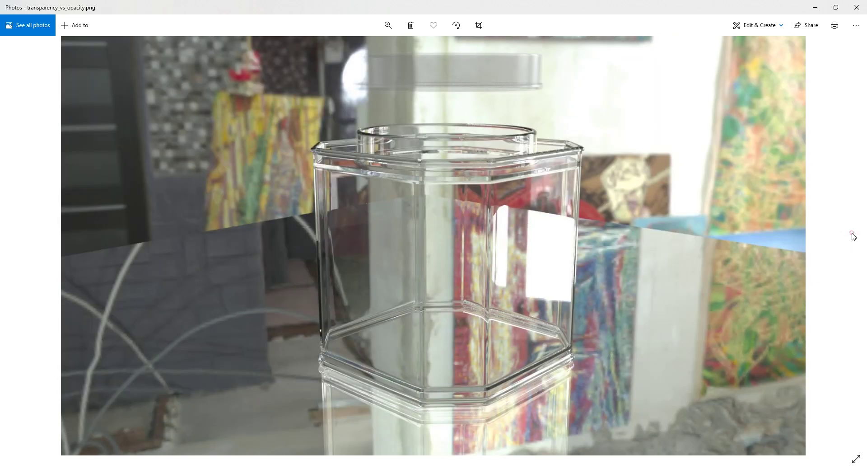
click(15, 243)
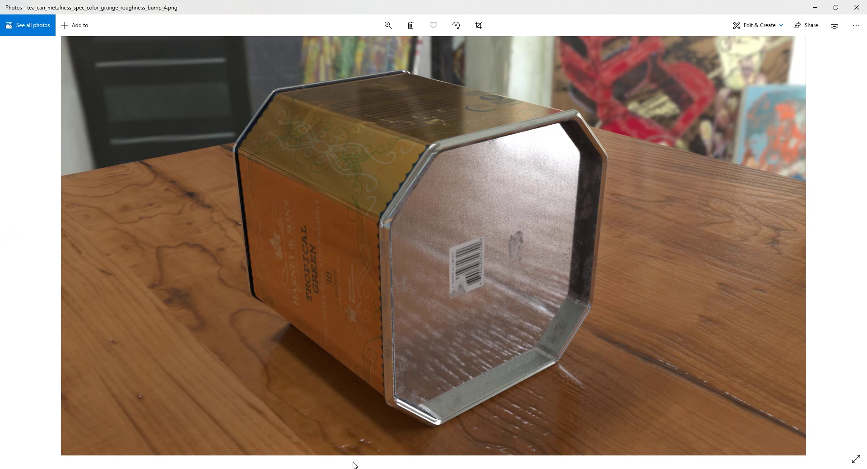
mouse_move(357, 466)
click(320, 441)
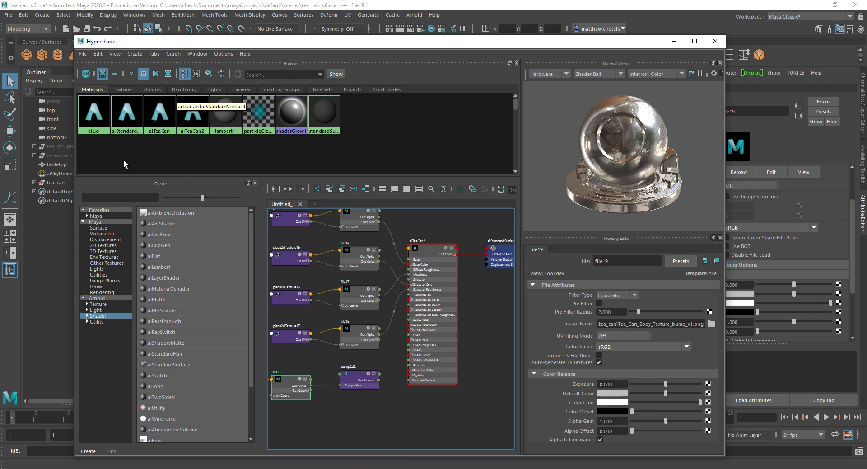
- Graph the aiTeaCan network and inspect its aiBump2d2 node's Bump Height of 0.100
right_click(158, 113)
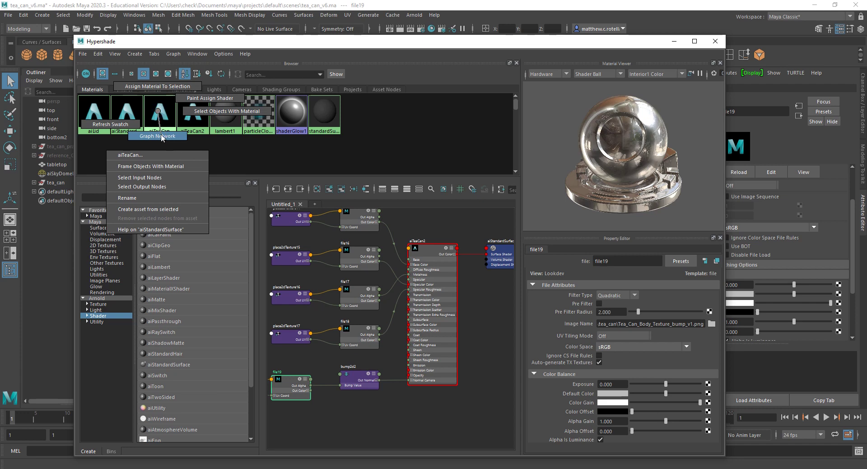
click(163, 140)
scroll(367, 380, up, 5)
scroll(366, 380, down, 2)
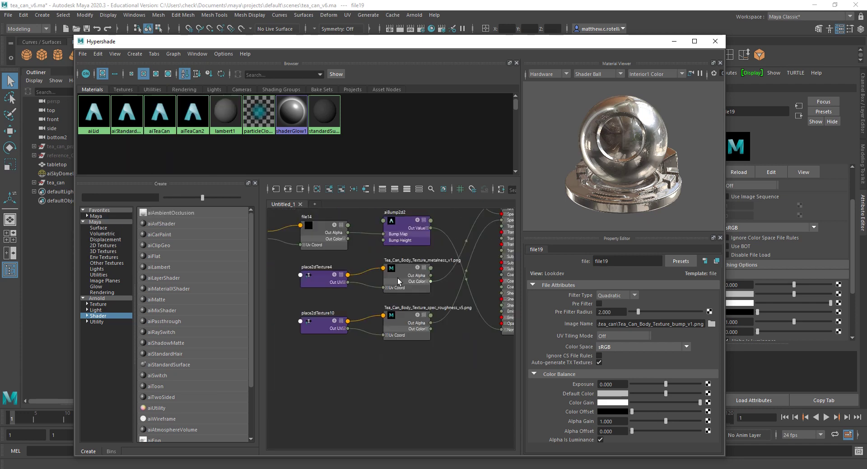
click(406, 241)
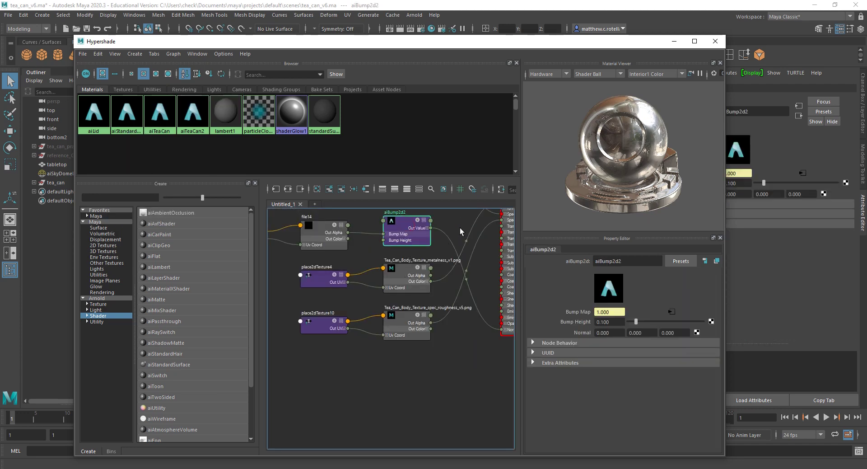
alt+middle_drag(463, 232, 456, 268)
scroll(395, 260, up, 5)
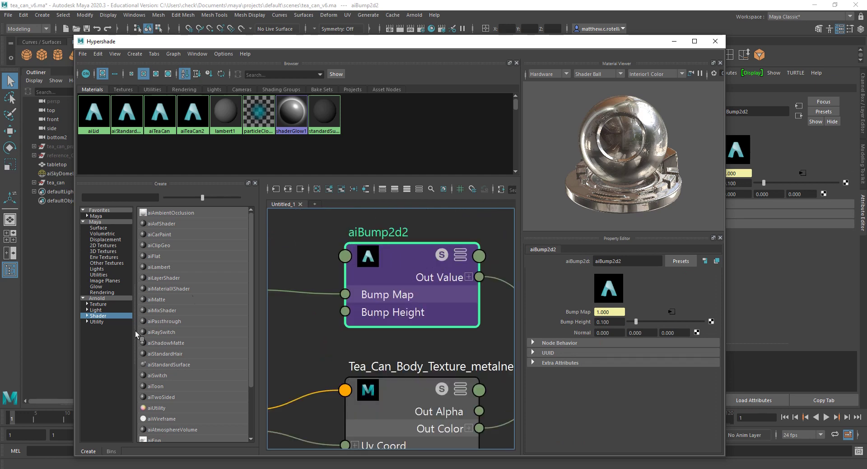
- Drag an aiBump2d node in from Arnold Utility, then graph the aiTeaCan2 network again
click(98, 322)
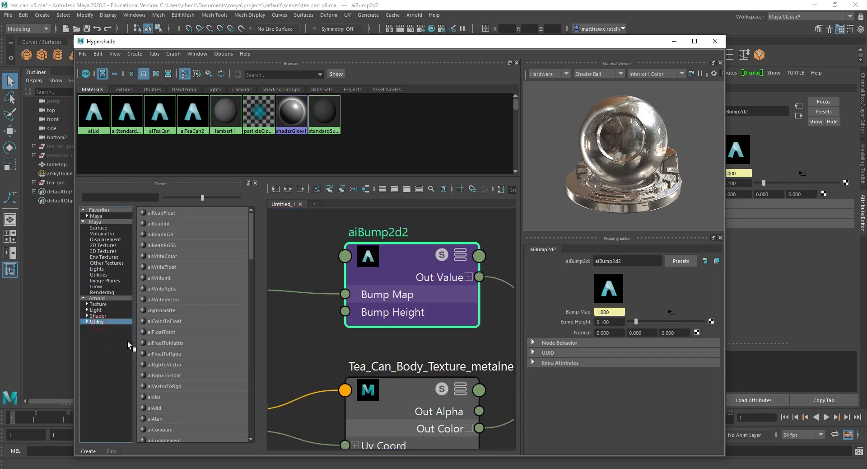
scroll(194, 318, down, 8)
scroll(194, 320, down, 4)
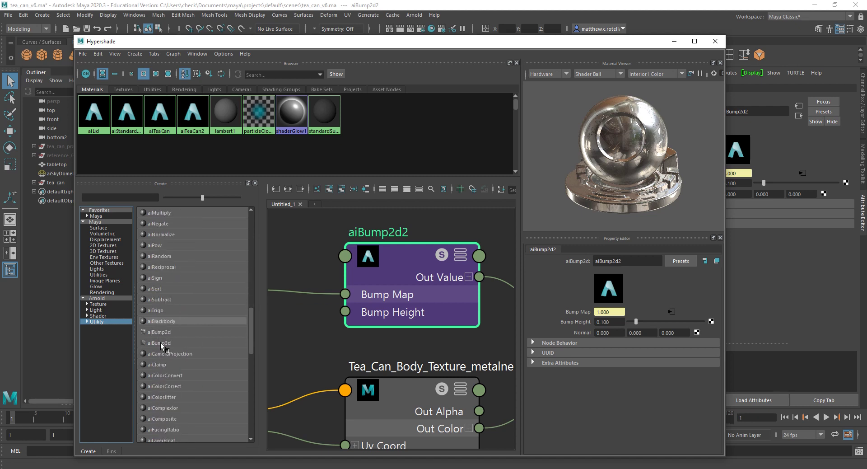
drag(160, 332, 407, 282)
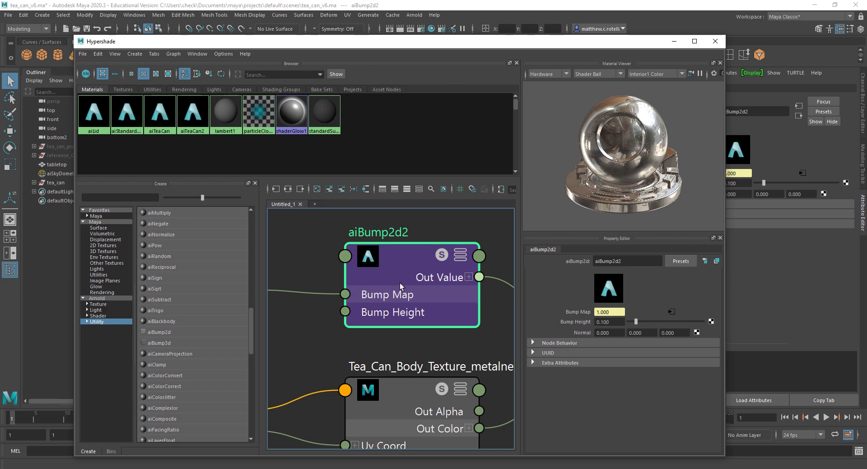
scroll(393, 281, down, 5)
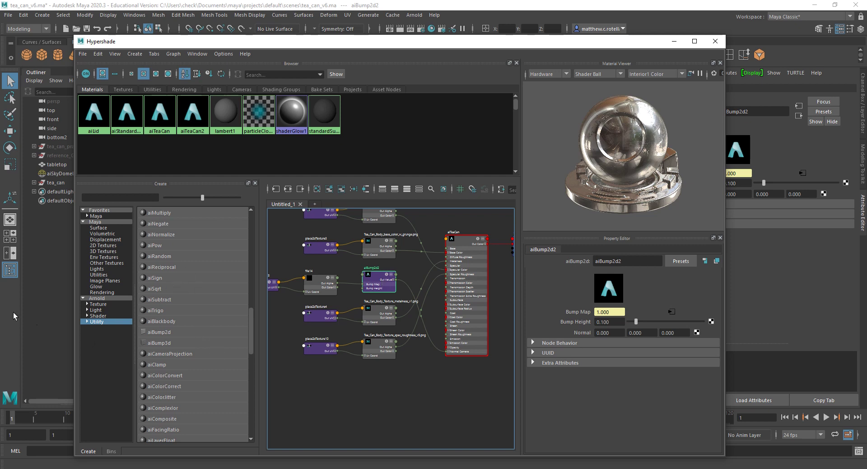
right_drag(198, 120, 205, 147)
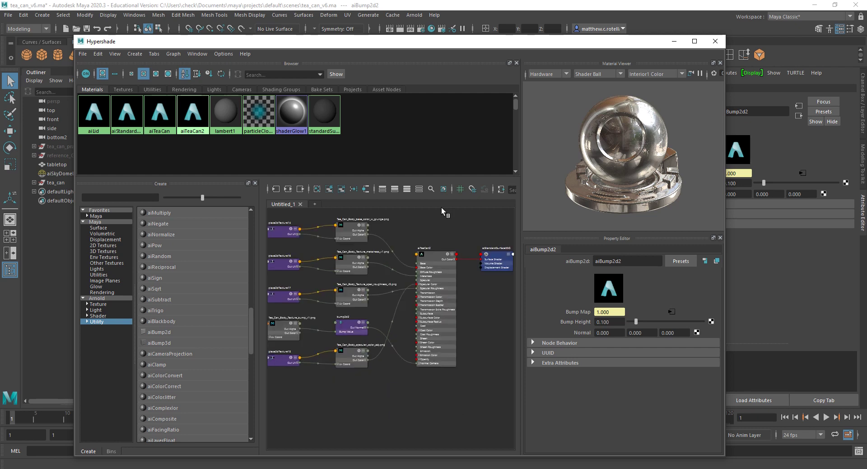
scroll(414, 240, up, 2)
scroll(426, 370, up, 3)
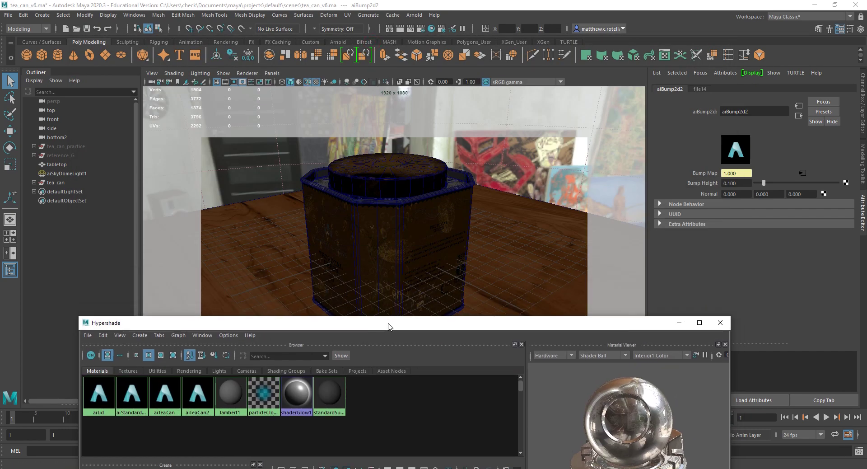
- Open the images folder and step through the renders hdr_demo_1.png to hdr_demo_6.png
drag(388, 325, 381, 32)
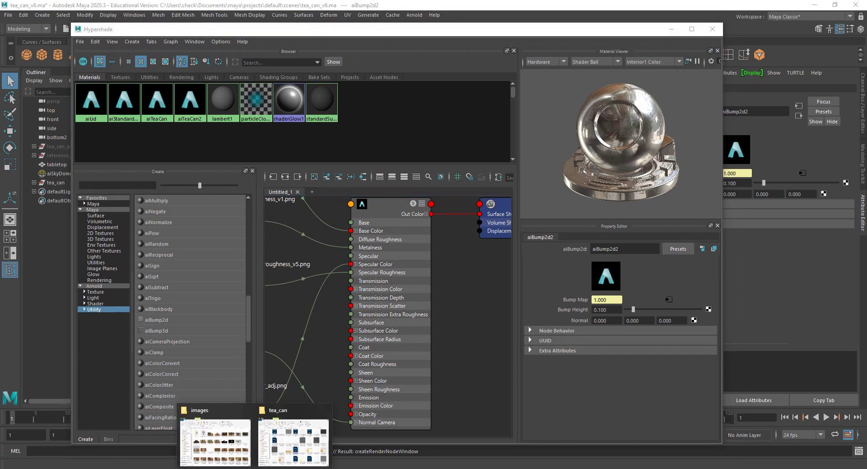
click(223, 453)
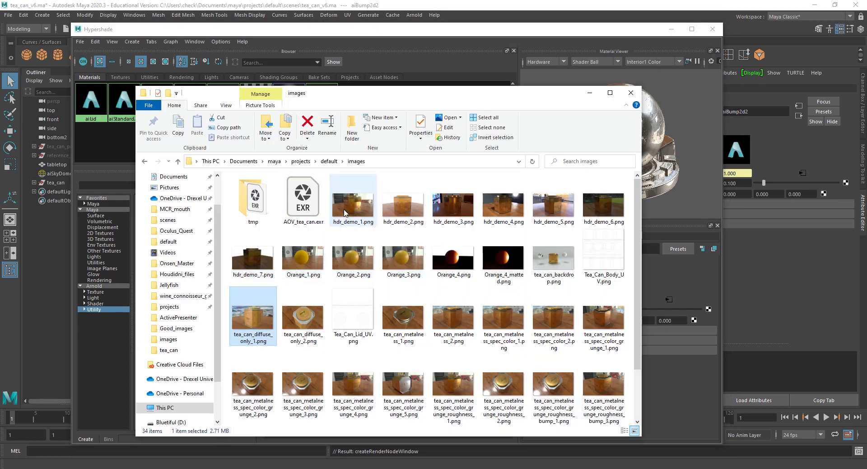
double_click(346, 208)
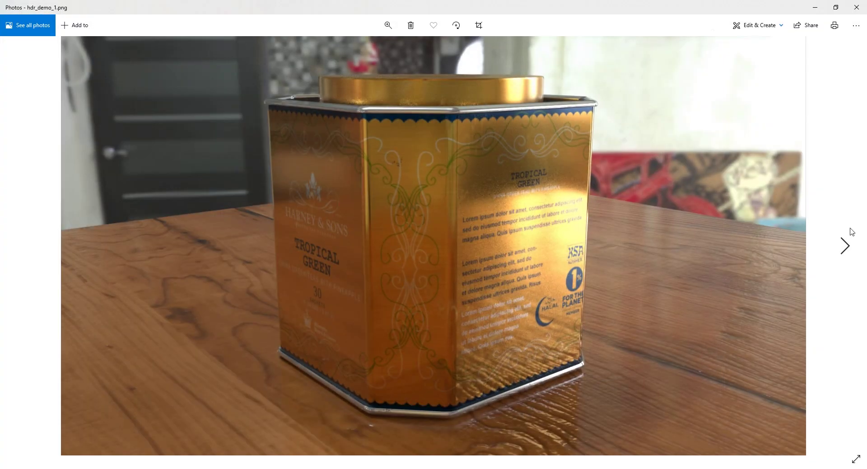
click(845, 244)
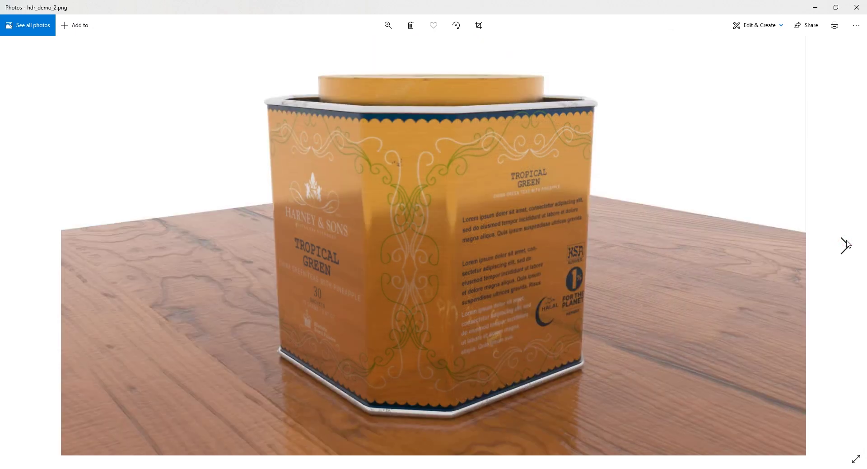
click(845, 244)
click(845, 245)
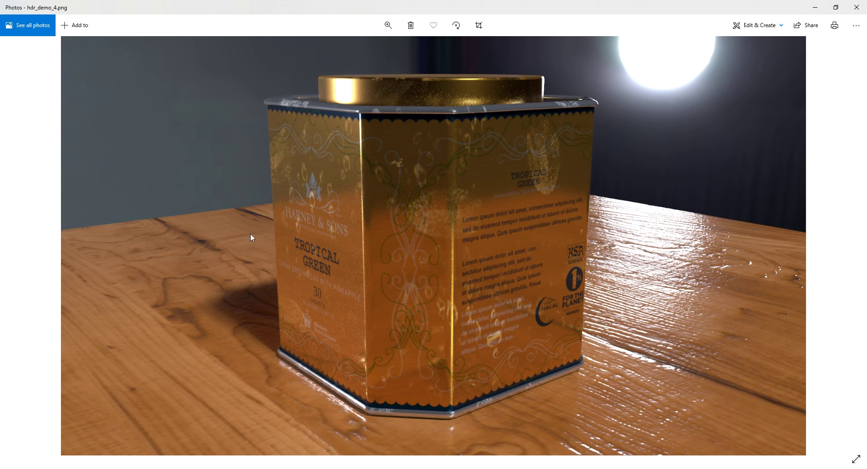
click(860, 231)
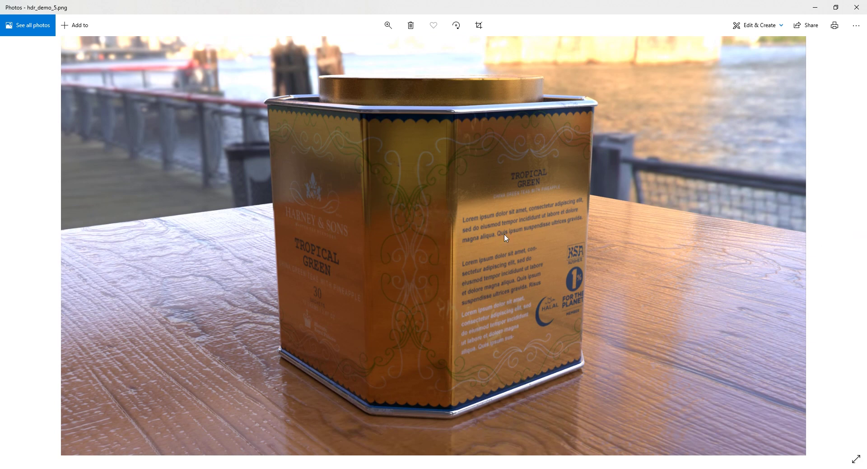
click(846, 243)
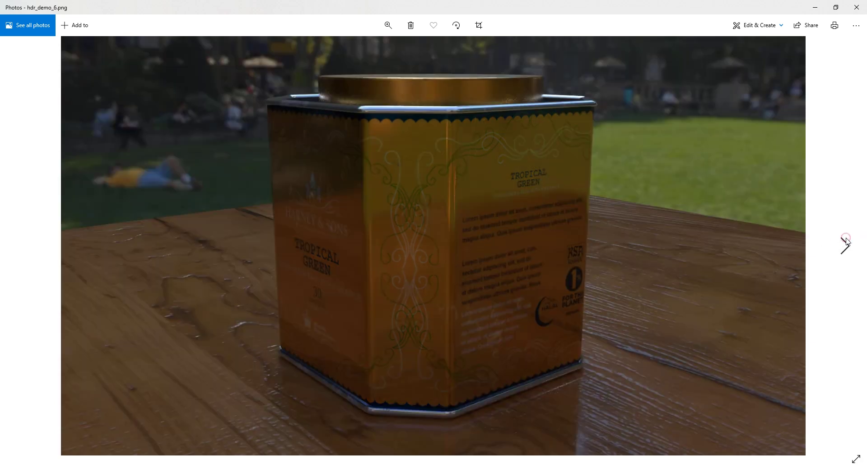
- Close the hdr_demo viewer, then view and close the tea_can_backdrop.png render
click(857, 8)
double_click(553, 259)
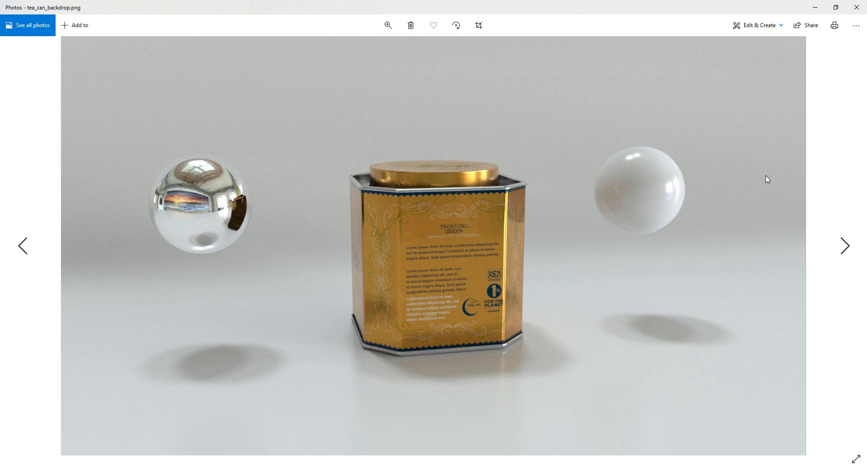
click(856, 7)
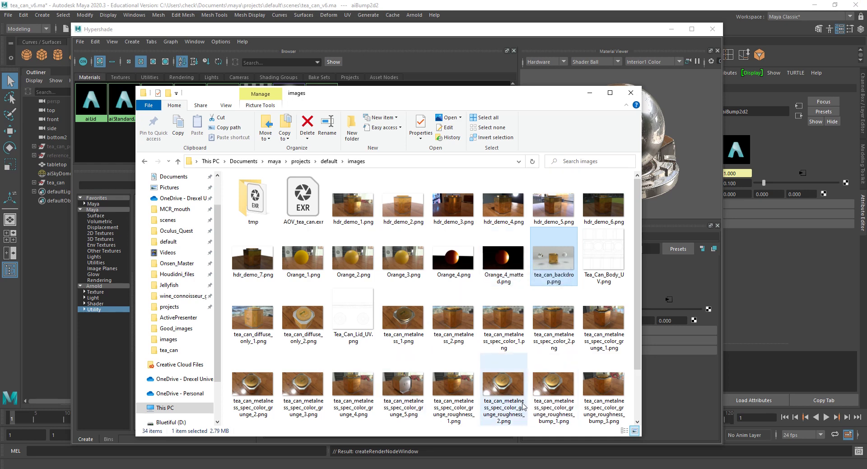
- Close the Hypershade window to reveal the tea can on the wooden tabletop
click(718, 32)
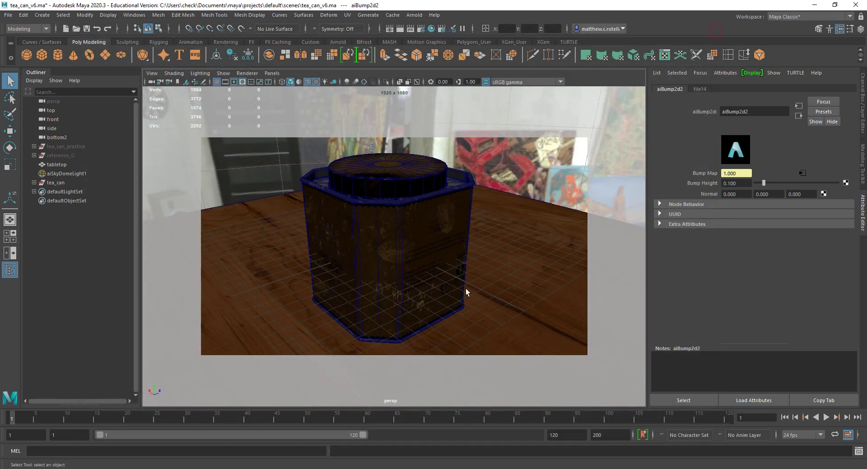